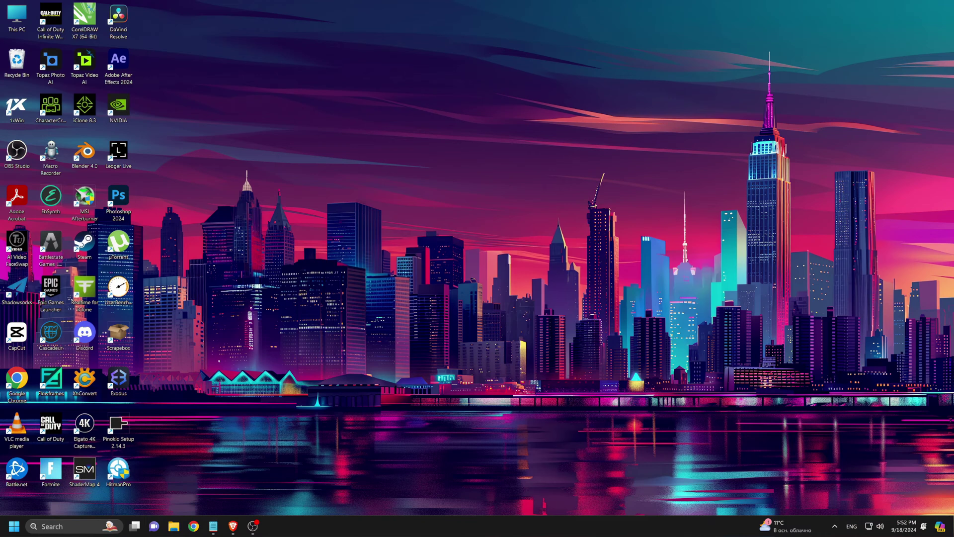
# Search Google Images in Brave for 'Huawei AVATR 11'
pyautogui.click(233, 525)
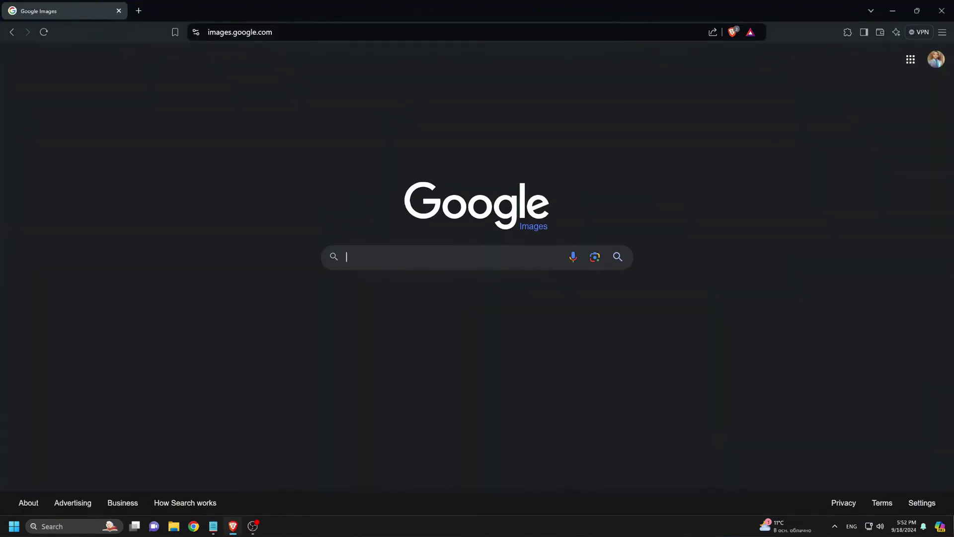
pyautogui.click(451, 257)
pyautogui.write('Huawei AVATR 11')
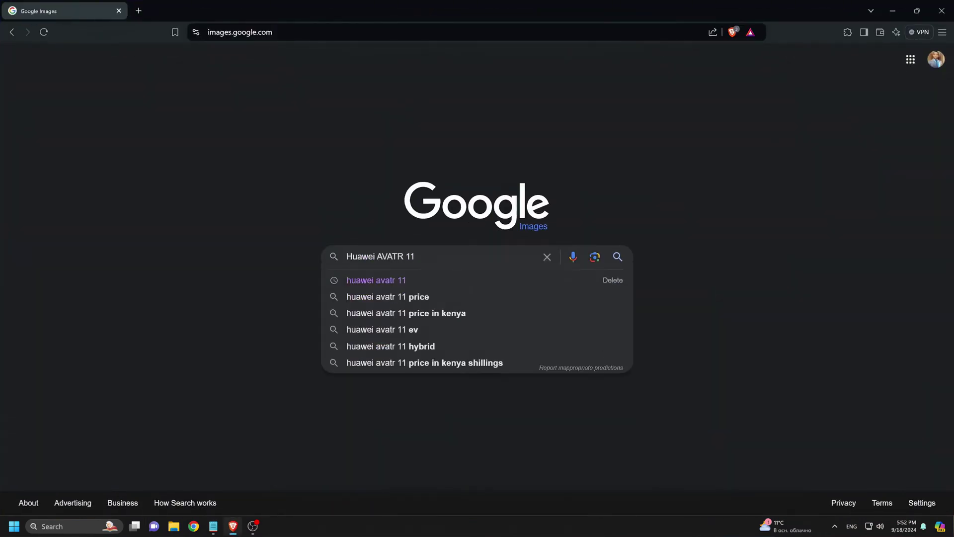
pyautogui.press('Return')
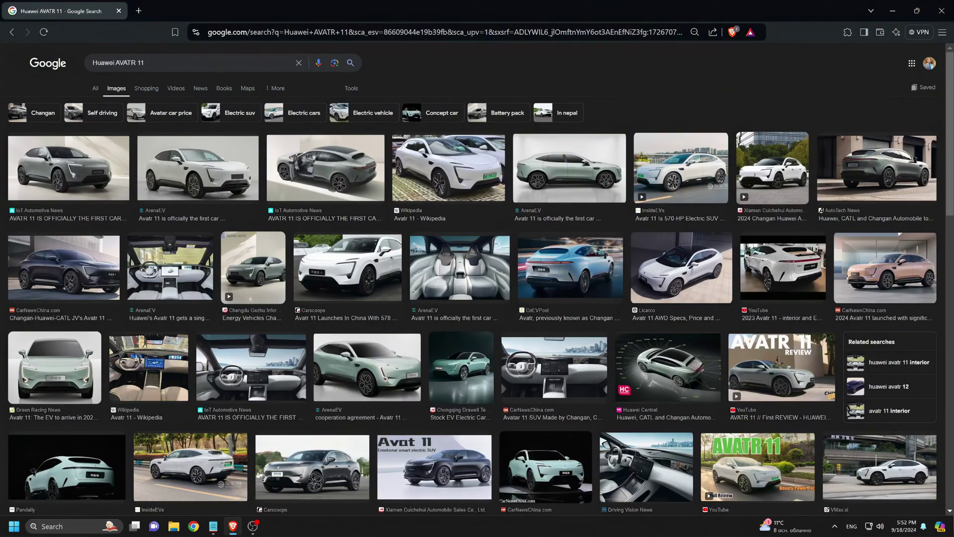
# Launch the Imageye extension to bulk-download the search result images
pyautogui.scroll(-4, 477, 279)
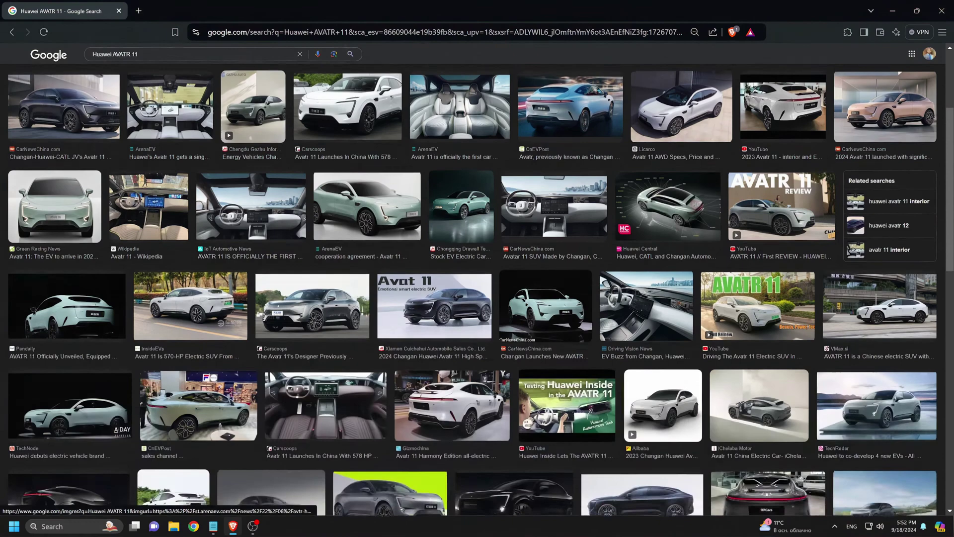
pyautogui.click(848, 33)
pyautogui.click(750, 101)
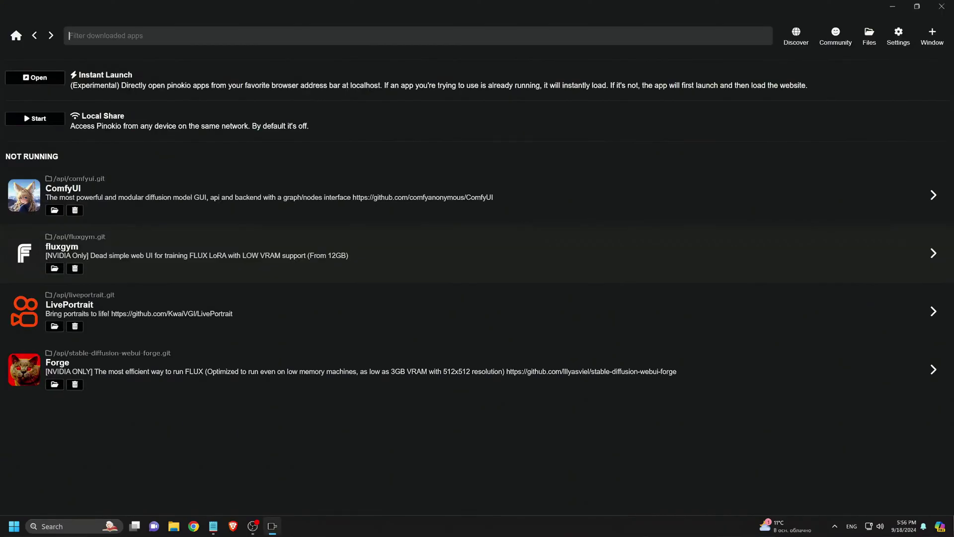
# Start the fluxgym app from Pinokio's app list
pyautogui.click(61, 246)
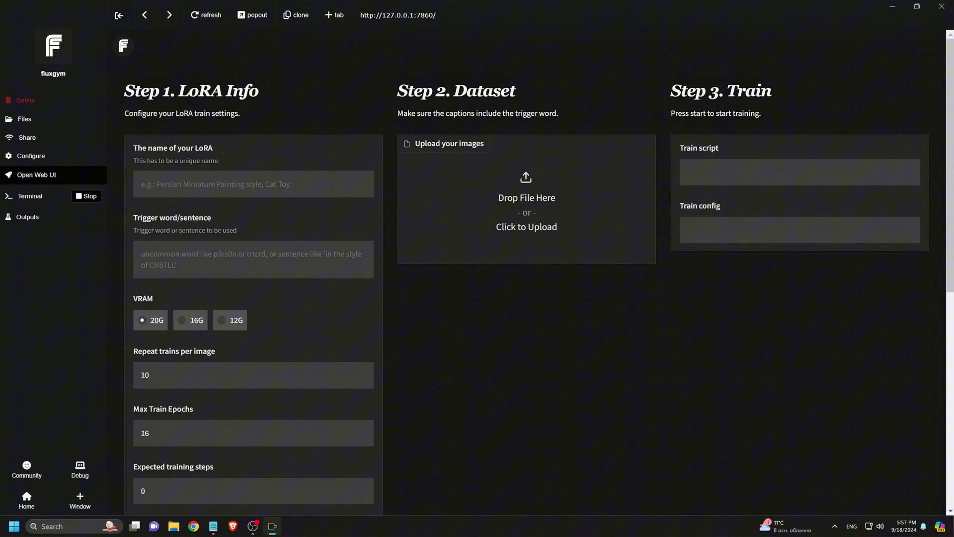
# Upload every photo from the Huawei AVATR 11 download folder to the dataset
pyautogui.click(526, 202)
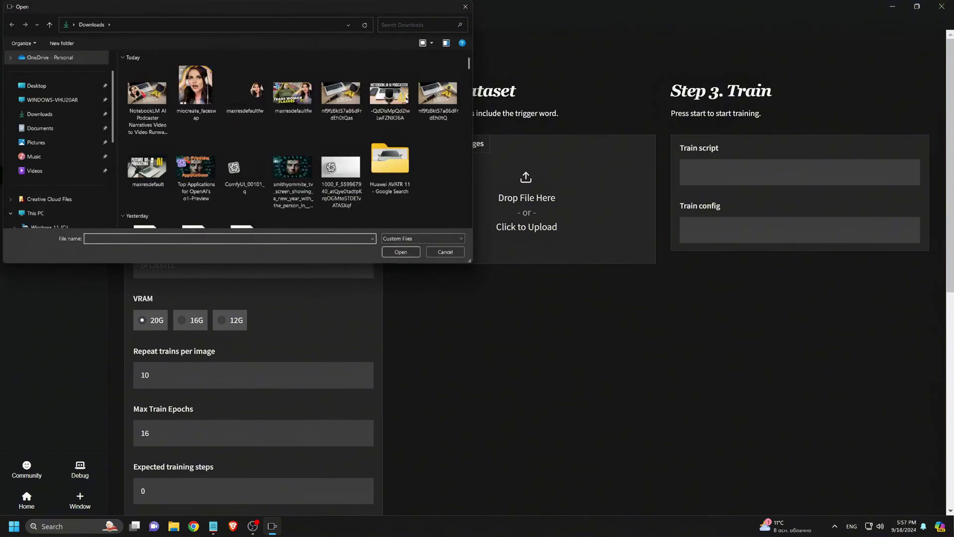
pyautogui.doubleClick(391, 164)
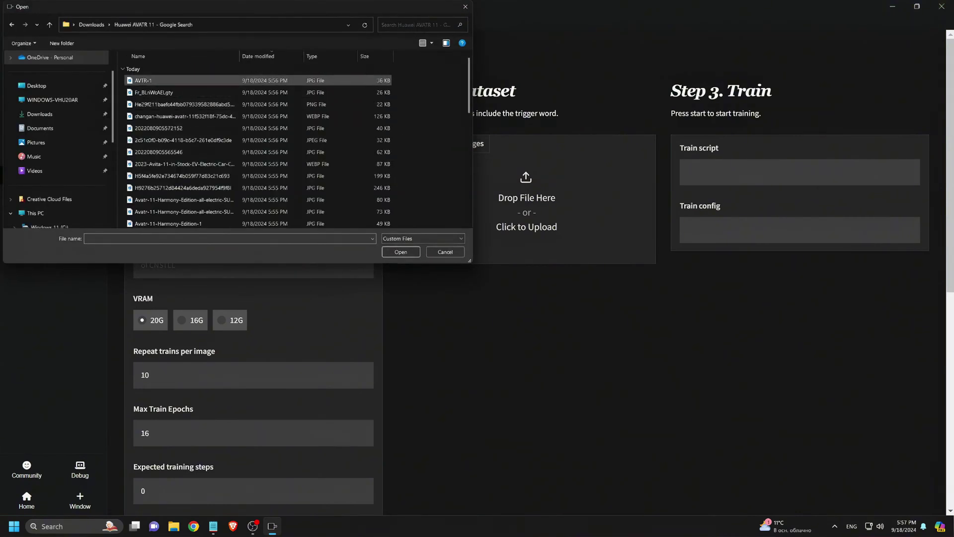
pyautogui.hotkey('ctrl', 'a')
pyautogui.press('Return')
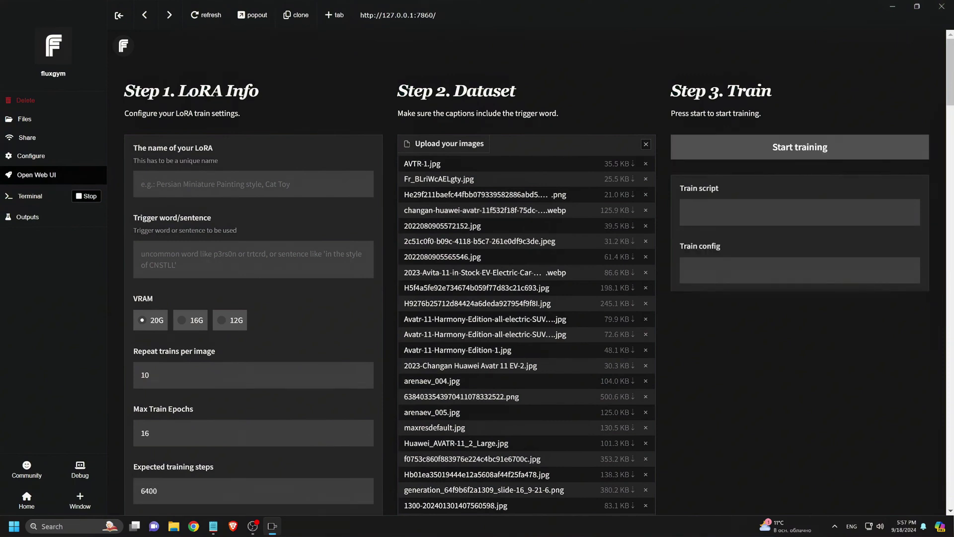
# Name the LoRA 'Huawei AVATR 11' with trigger HA11YWQKB, 12G VRAM and 5 repeats
pyautogui.write('Huawei AVATR 11')
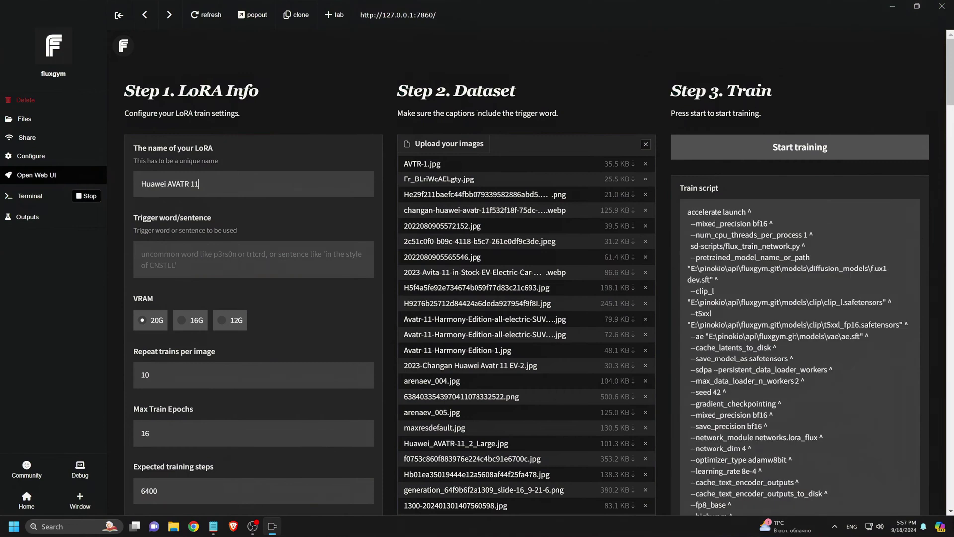
pyautogui.write('H')
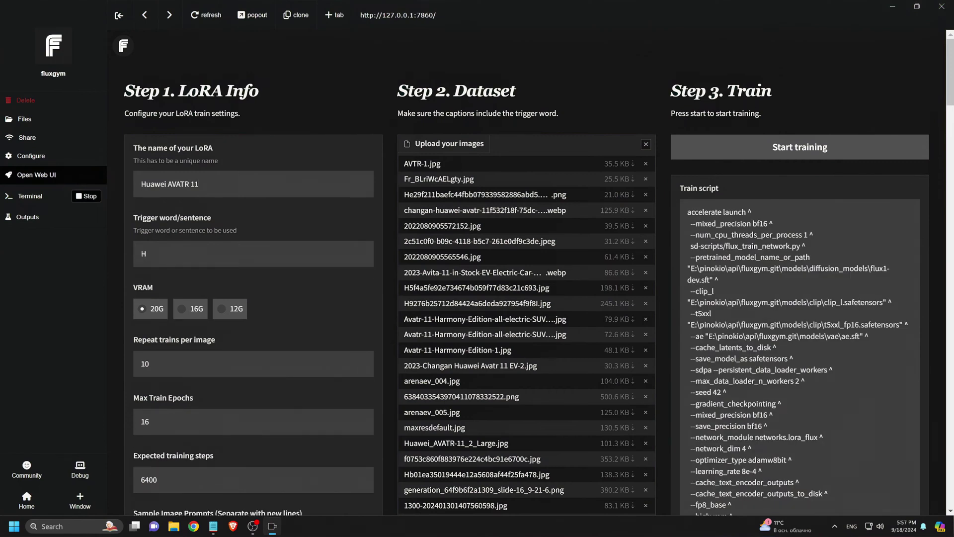
pyautogui.write('A11YWQKB')
pyautogui.click(229, 308)
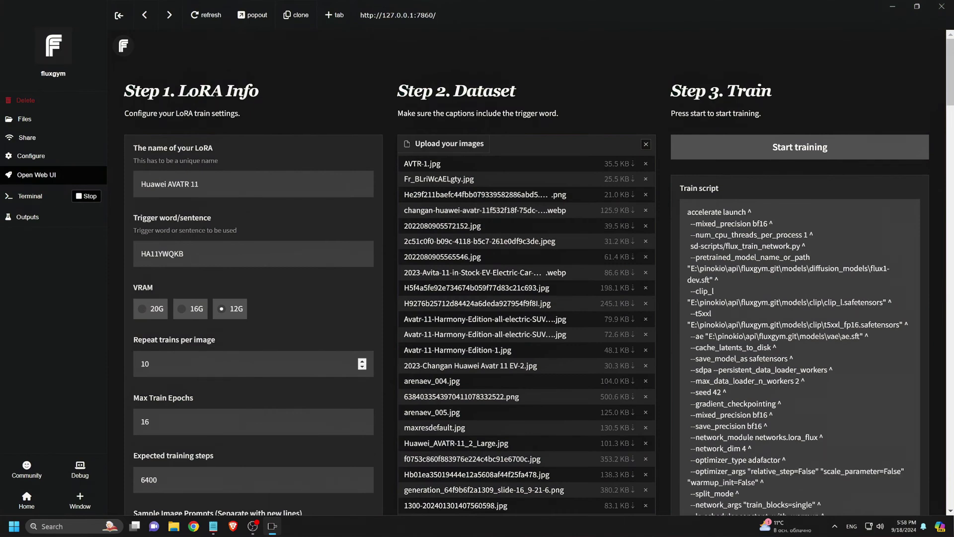
pyautogui.doubleClick(148, 363)
pyautogui.write('5')
pyautogui.scroll(-3, 527, 274)
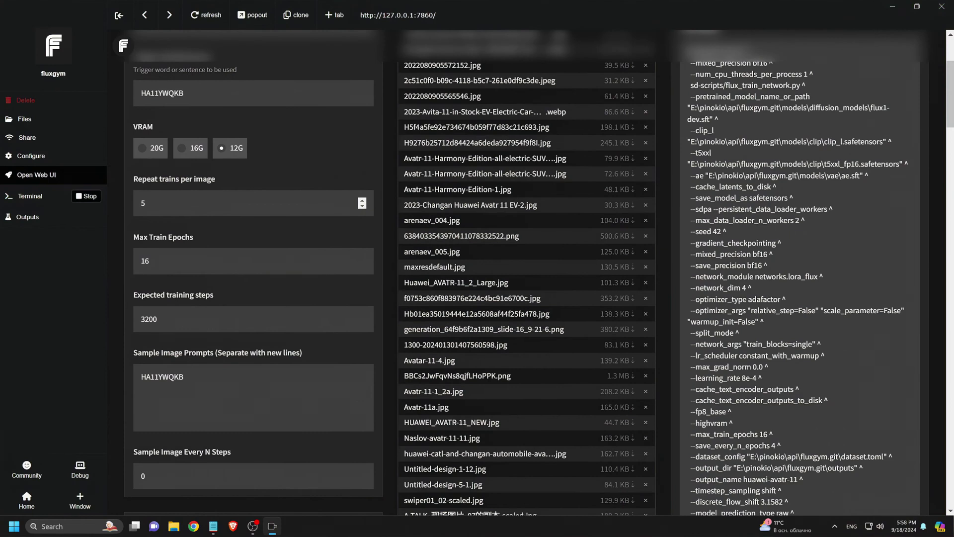
# Delete the Tesla remark in Caption 13 and change Caption 11's car name to 'an electric SUV'
pyautogui.scroll(-7, 527, 274)
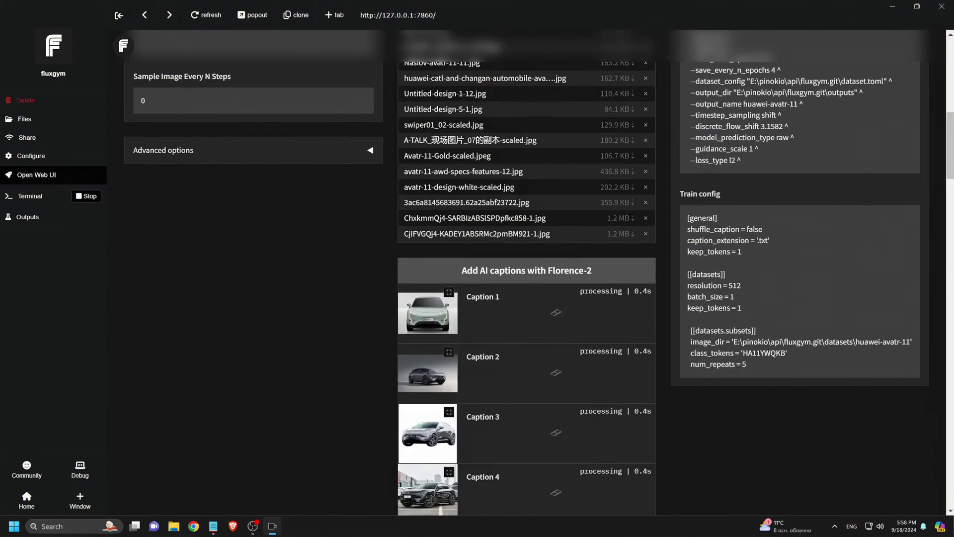
pyautogui.scroll(-2, 527, 273)
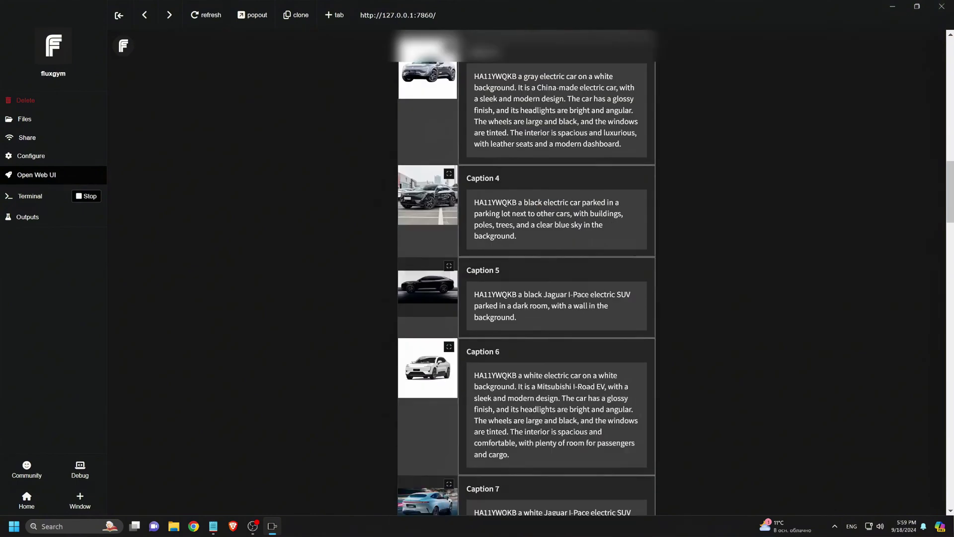
pyautogui.scroll(-12, 621, 452)
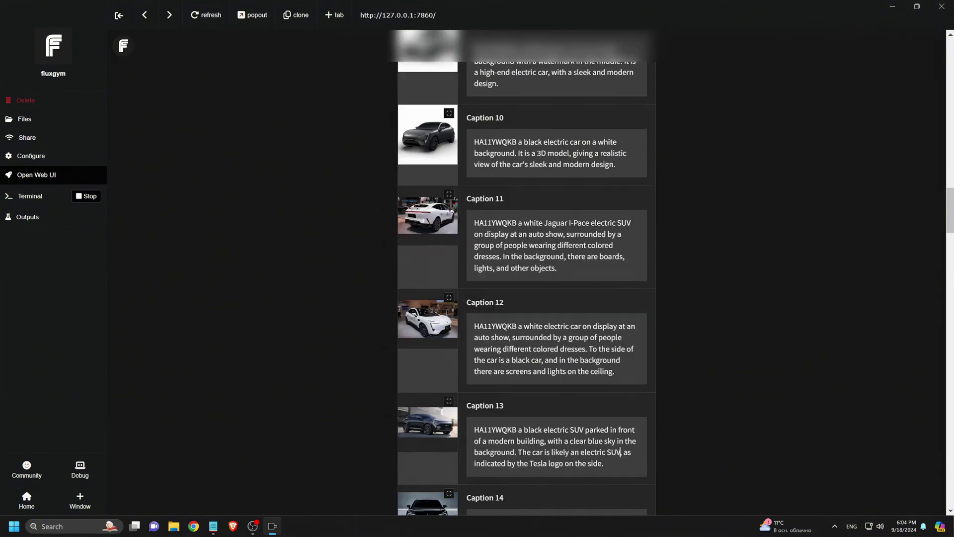
pyautogui.moveTo(622, 452); pyautogui.dragTo(604, 463)
pyautogui.press('BackSpace')
pyautogui.scroll(2, 605, 464)
pyautogui.moveTo(544, 329); pyautogui.dragTo(632, 330)
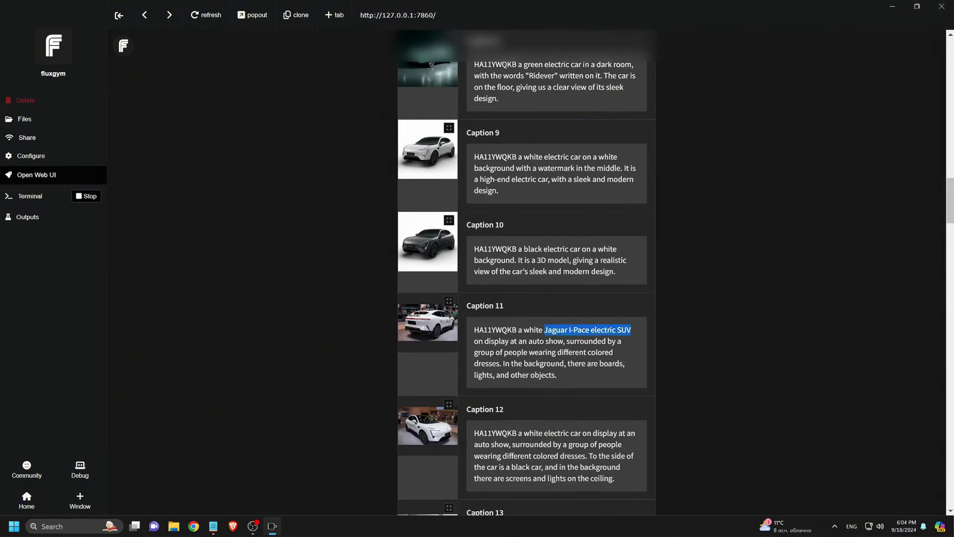
pyautogui.write('an electric SUV')
# Replace the Jaguar I-Pace and Mitsubishi I-Road EV names in Captions 7, 6 and 5
pyautogui.scroll(2, 631, 330)
pyautogui.scroll(5, 631, 330)
pyautogui.moveTo(545, 305); pyautogui.dragTo(631, 306)
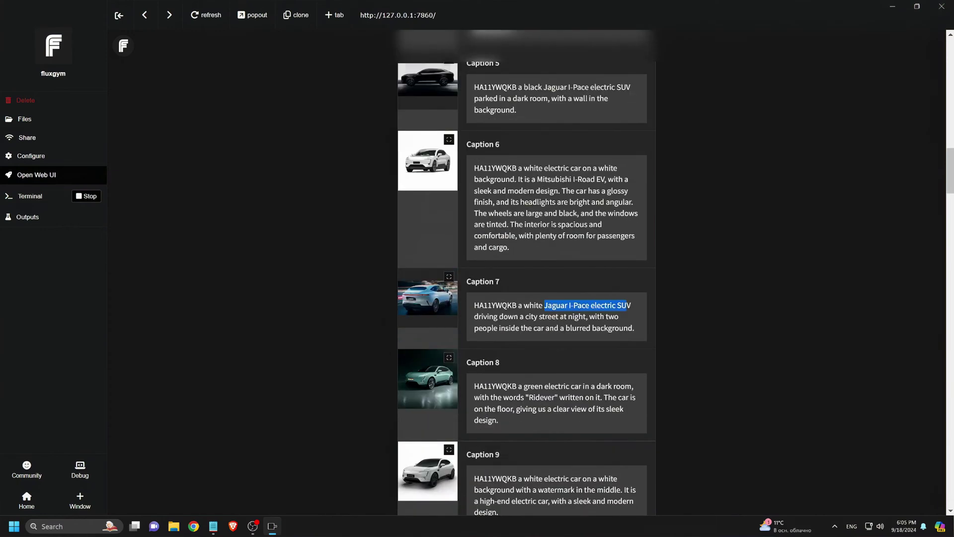
pyautogui.write('an electric SUV')
pyautogui.scroll(1, 631, 306)
pyautogui.moveTo(531, 232); pyautogui.dragTo(609, 233)
pyautogui.write('an electric SUV')
pyautogui.scroll(3, 610, 232)
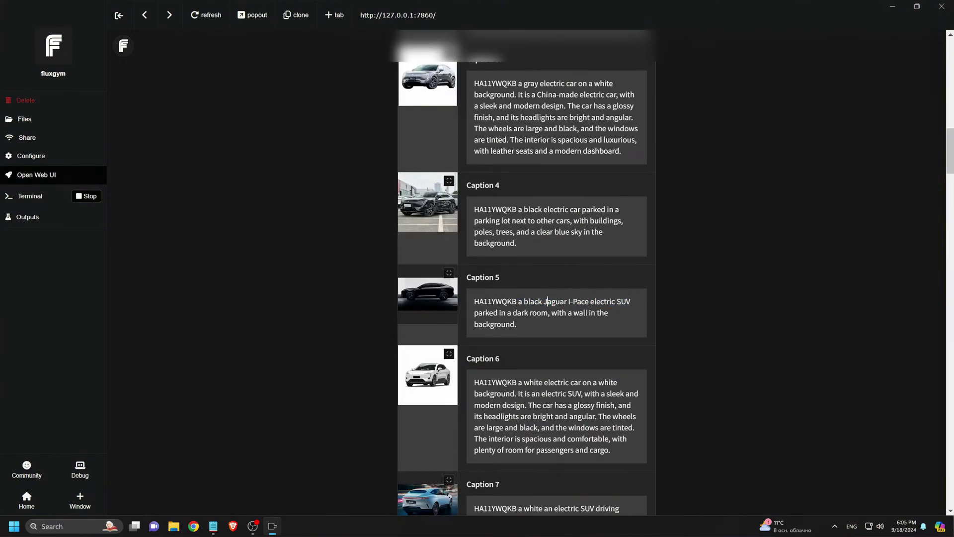
pyautogui.moveTo(544, 301); pyautogui.dragTo(630, 301)
pyautogui.write('an electric SUV')
pyautogui.press('BackSpace')
pyautogui.scroll(10, 527, 273)
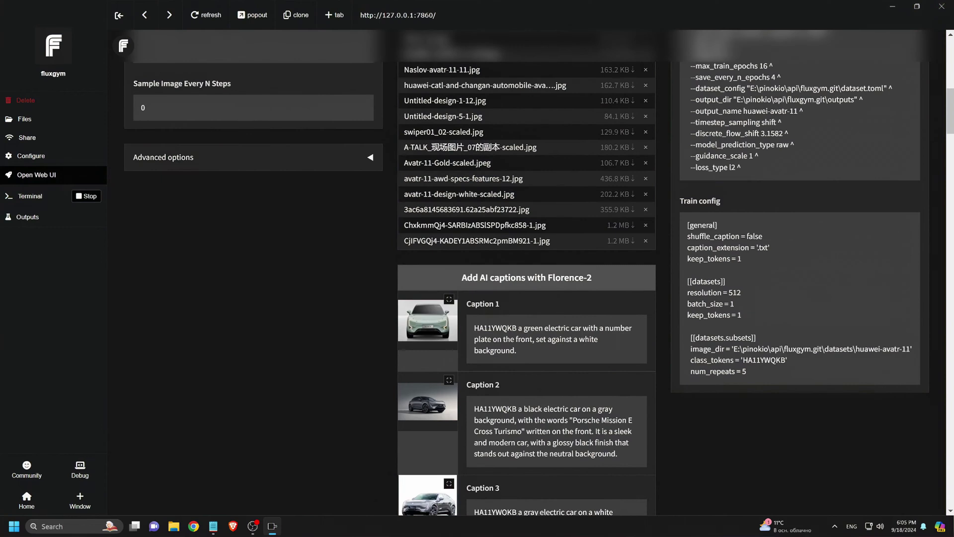
pyautogui.scroll(10, 526, 274)
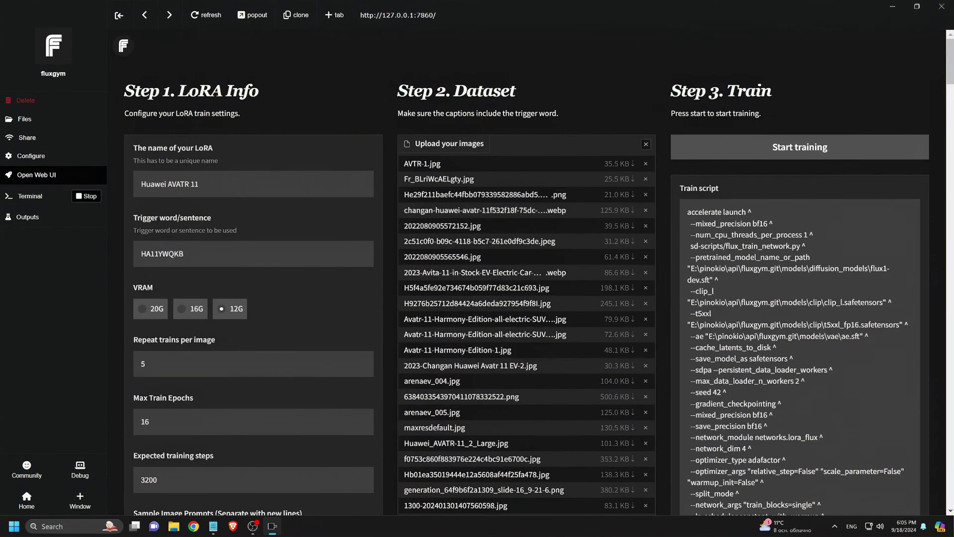
# Train the LoRA to 3200/3200 steps, then open fluxgym's outputs in File Explorer
pyautogui.click(800, 148)
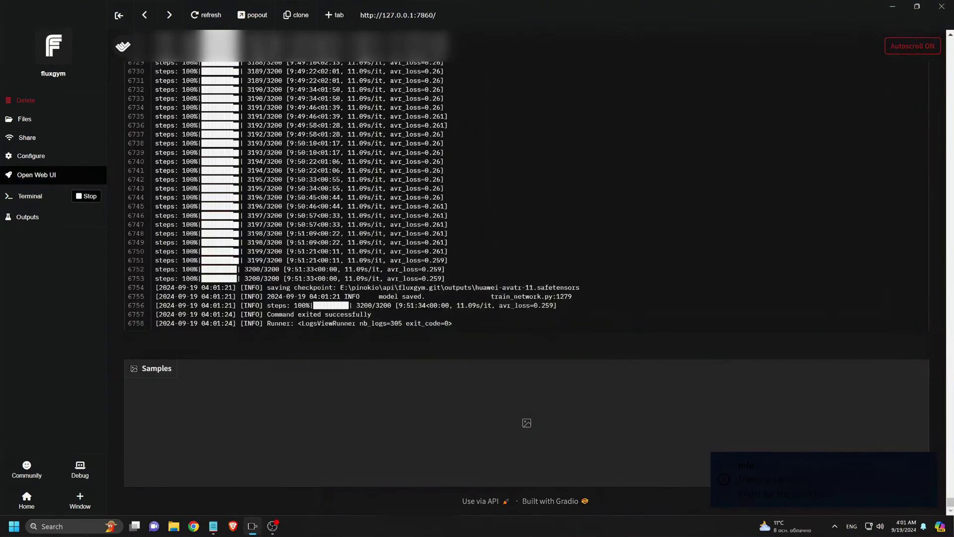
pyautogui.moveTo(397, 306); pyautogui.dragTo(426, 305)
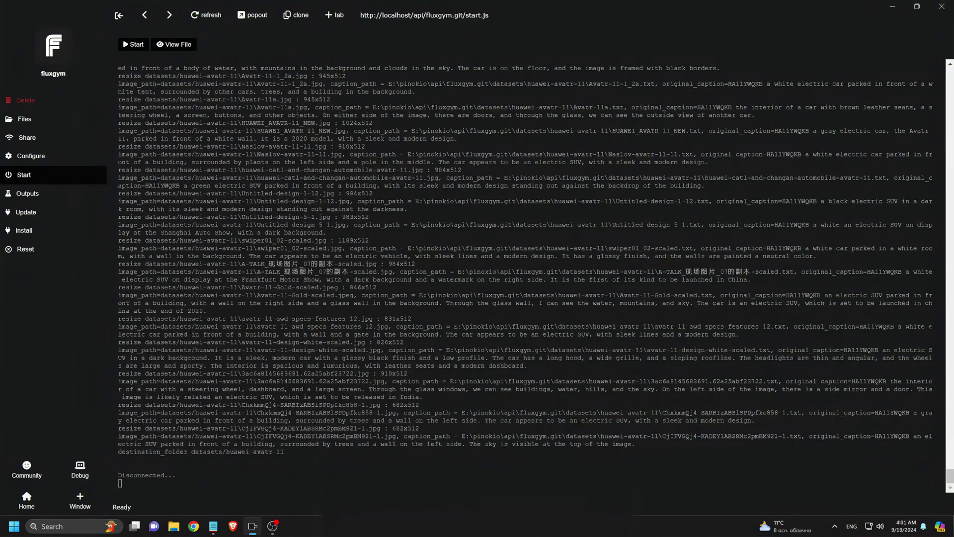
pyautogui.click(28, 193)
pyautogui.click(174, 526)
# Browse to E:\pinokio\api\fluxgym.git\outputs to find huawei-avatr-11.safetensors
pyautogui.click(36, 257)
pyautogui.doubleClick(382, 83)
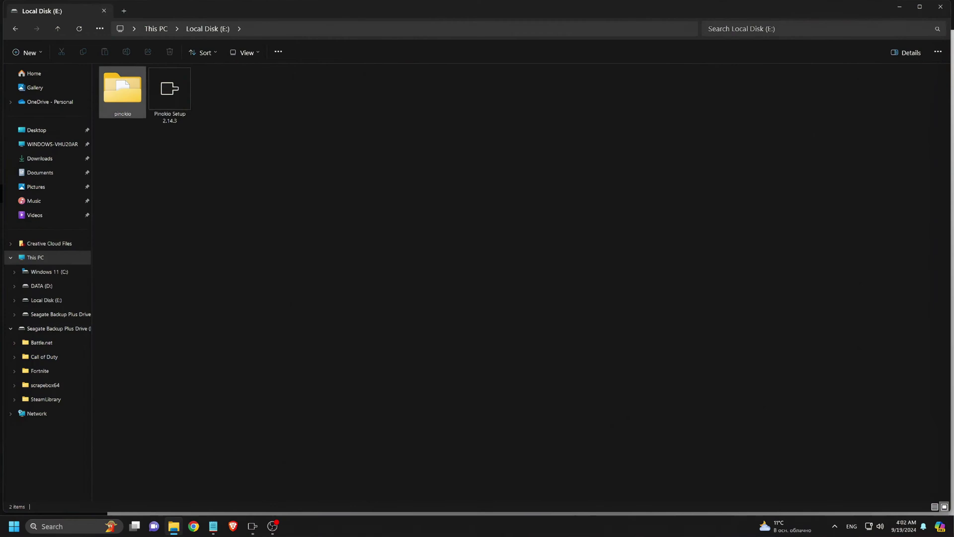
pyautogui.doubleClick(122, 92)
pyautogui.doubleClick(119, 84)
pyautogui.doubleClick(122, 95)
pyautogui.doubleClick(122, 143)
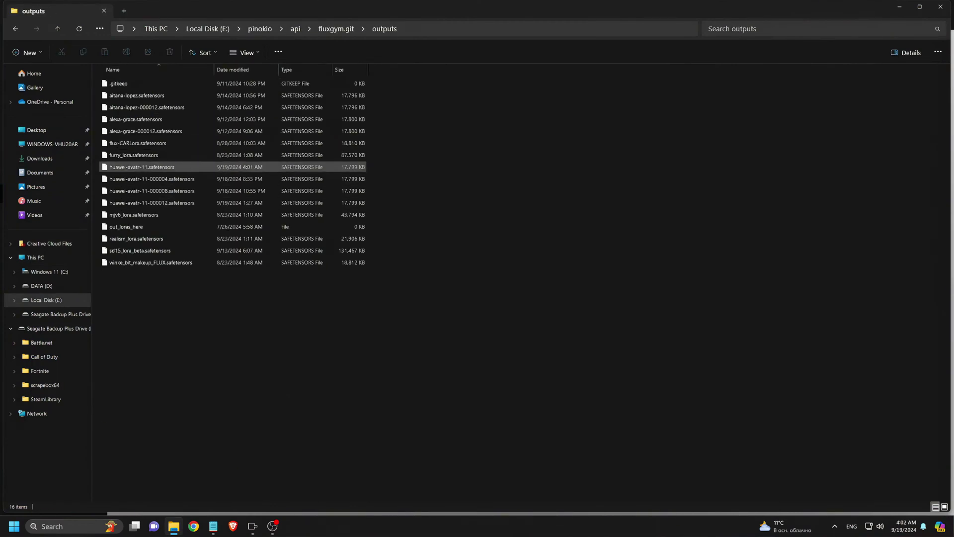
# Close File Explorer and launch ComfyUI from Pinokio's home app list
pyautogui.click(941, 7)
pyautogui.click(27, 500)
pyautogui.click(68, 188)
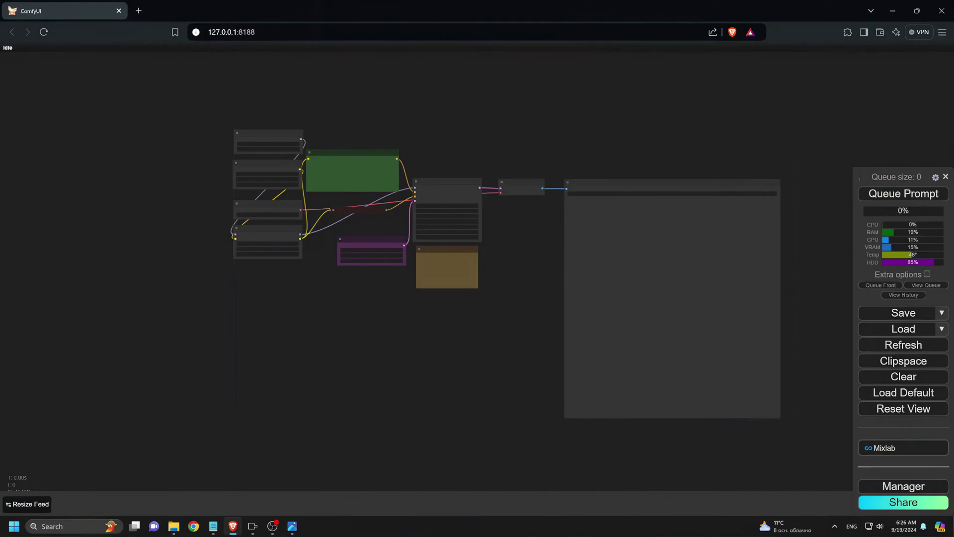
# Set lora_name to huawei-avatr-11.safetensors
pyautogui.scroll(3, 363, 203)
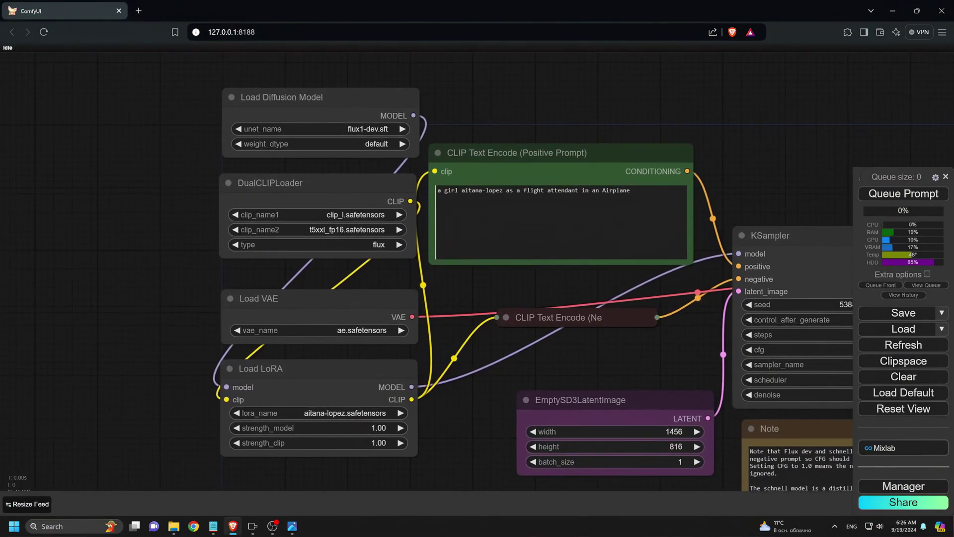
pyautogui.click(293, 413)
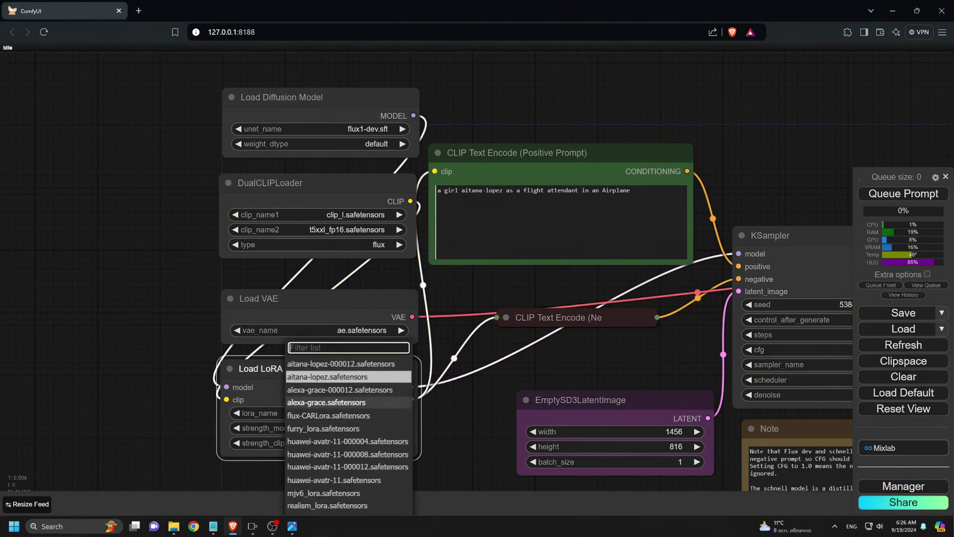
pyautogui.click(334, 480)
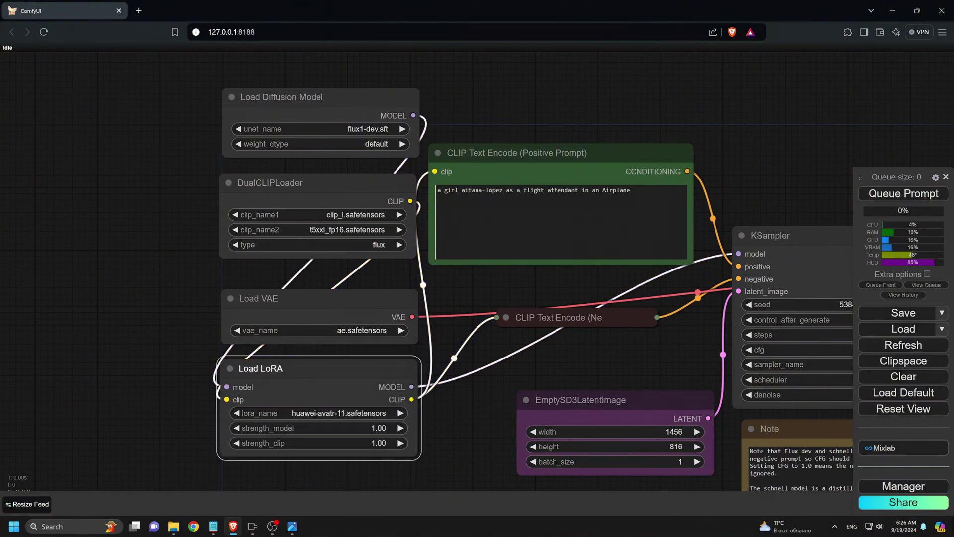
# Queue the prompt 'HA11YWQKB a pink electric car in the city of new york.'
pyautogui.tripleClick(472, 190)
pyautogui.write('HA11YWQKB')
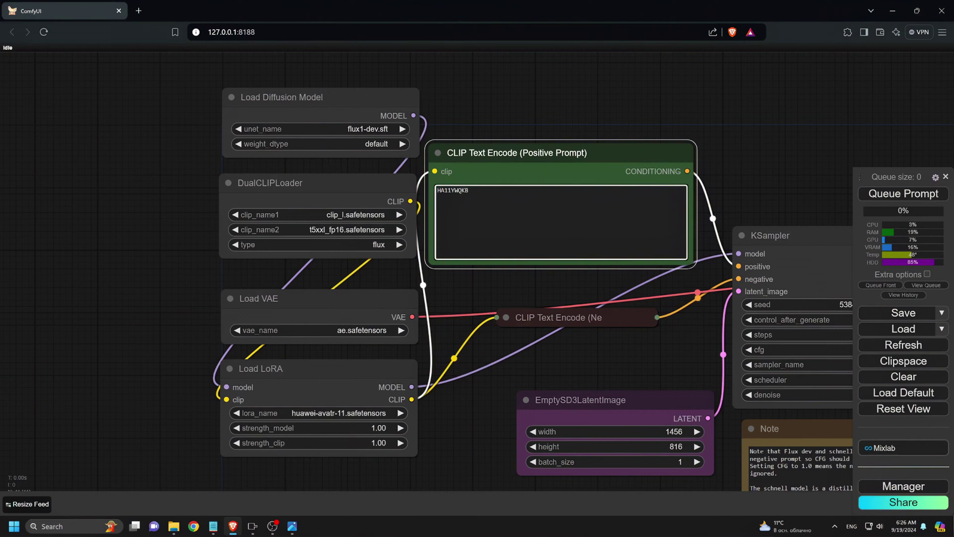
pyautogui.write('an electric car in the city of new york')
pyautogui.click(479, 191)
pyautogui.press('BackSpace')
pyautogui.write('pink')
pyautogui.write('.')
pyautogui.click(904, 193)
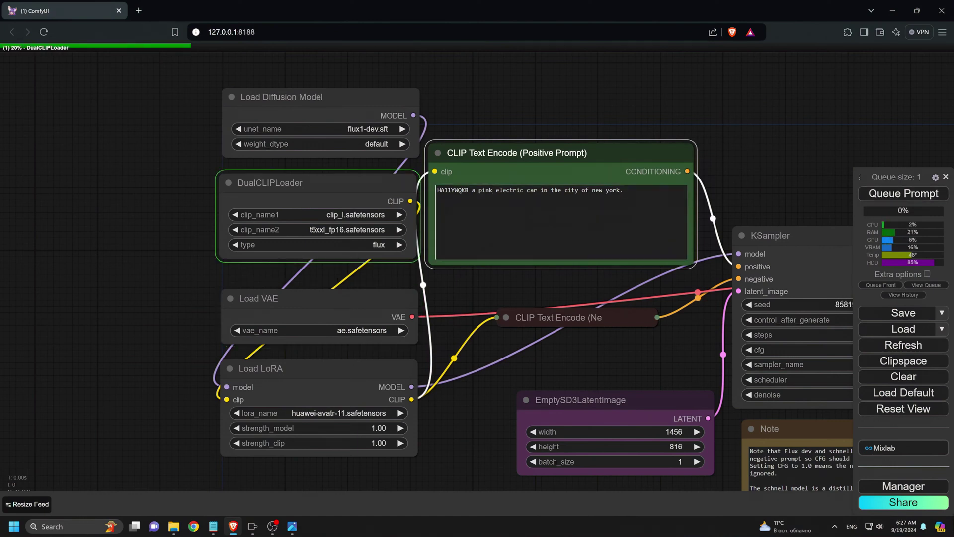
pyautogui.scroll(-2, 466, 289)
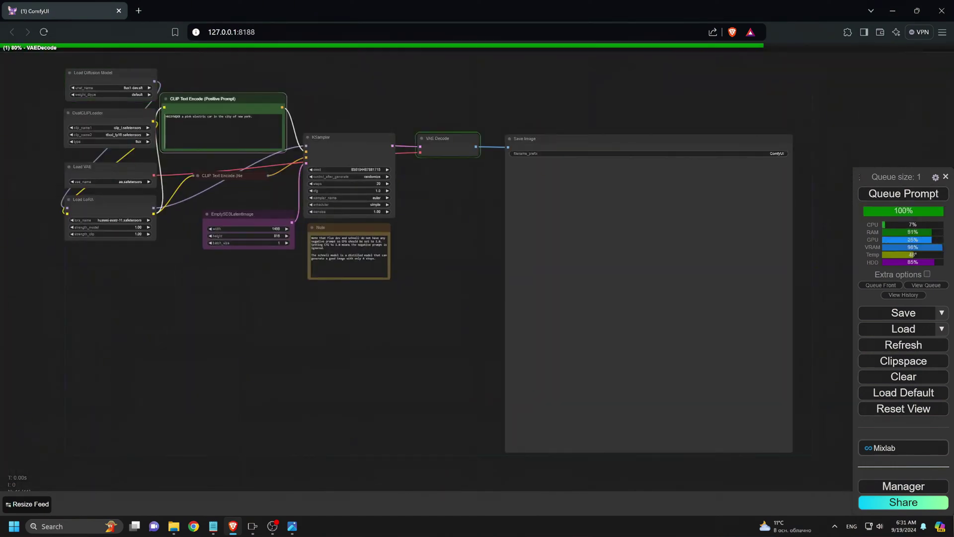
# Open the generated pink car full size and browse real Avatr reference photos beside it
pyautogui.click(477, 470)
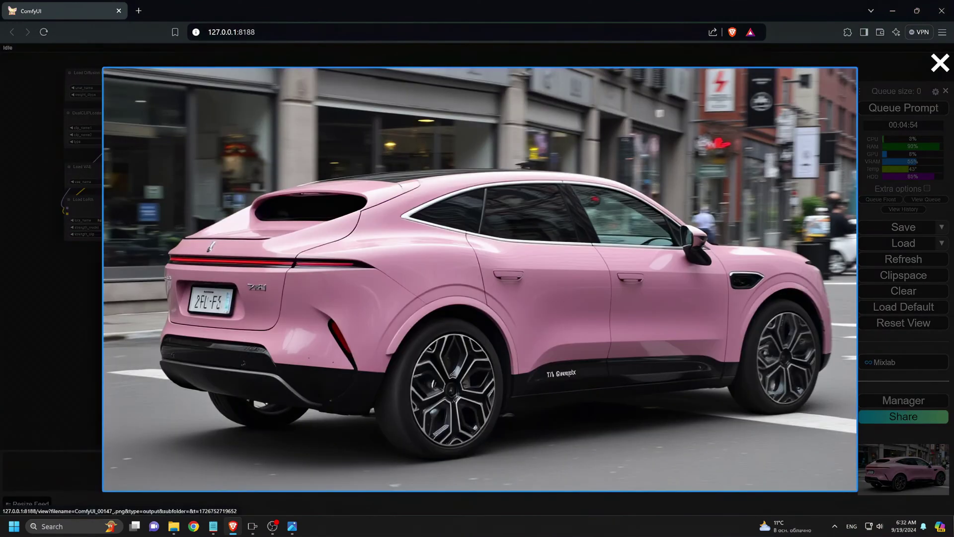
pyautogui.click(469, 259)
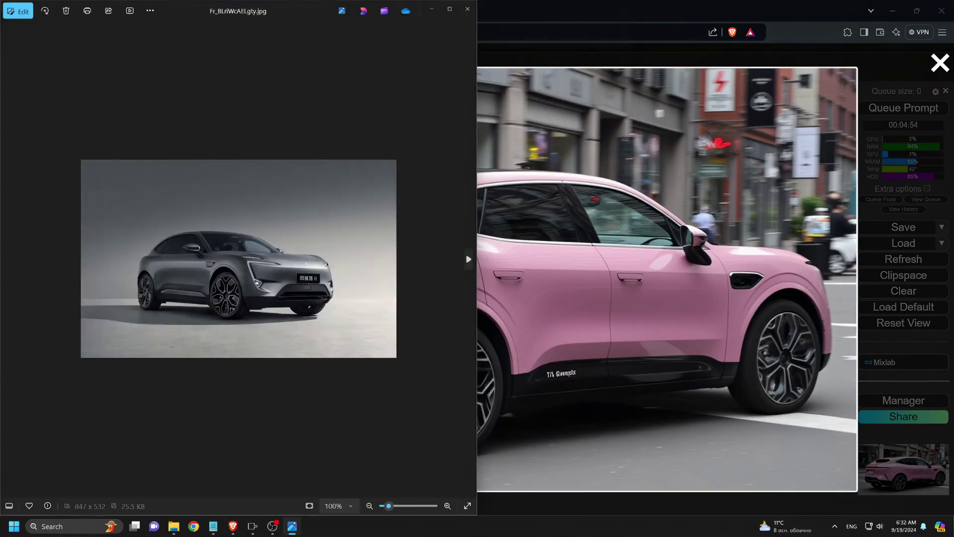
pyautogui.click(469, 259)
pyautogui.click(469, 259)
pyautogui.click(480, 259)
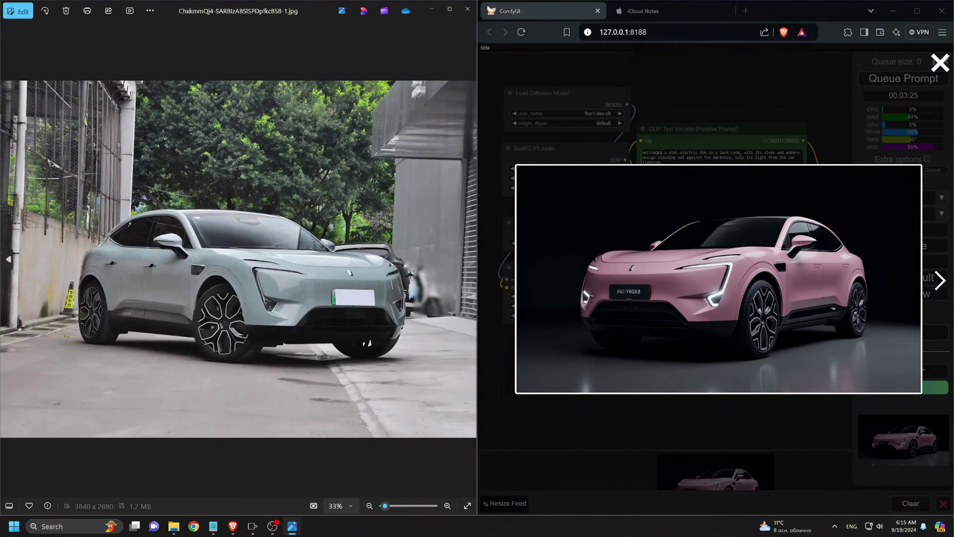
pyautogui.press('Left')
pyautogui.press('Left')
pyautogui.press('Left')
pyautogui.press('Left')
pyautogui.press('Left')
pyautogui.press('Left')
pyautogui.press('Left')
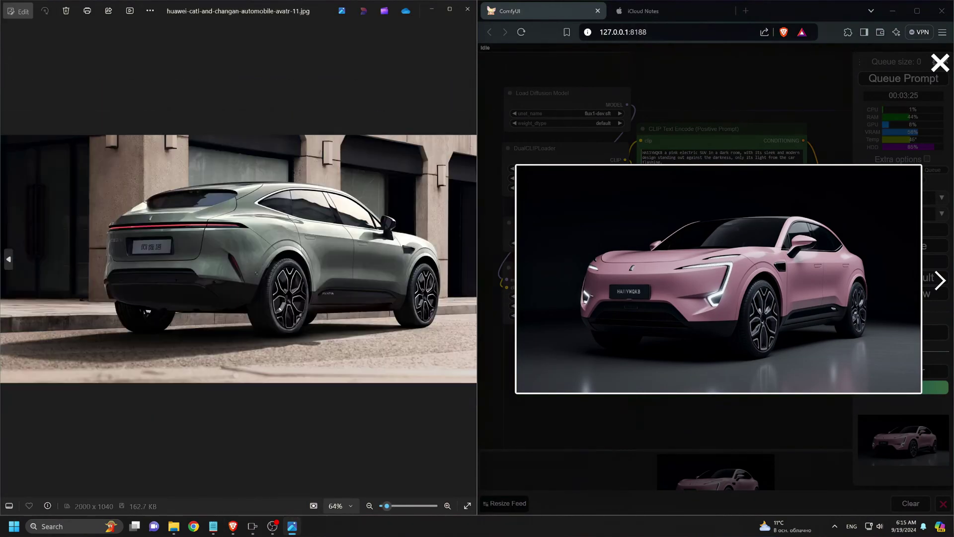
pyautogui.press('Right')
pyautogui.press('Right')
pyautogui.press('Right')
pyautogui.press('Right')
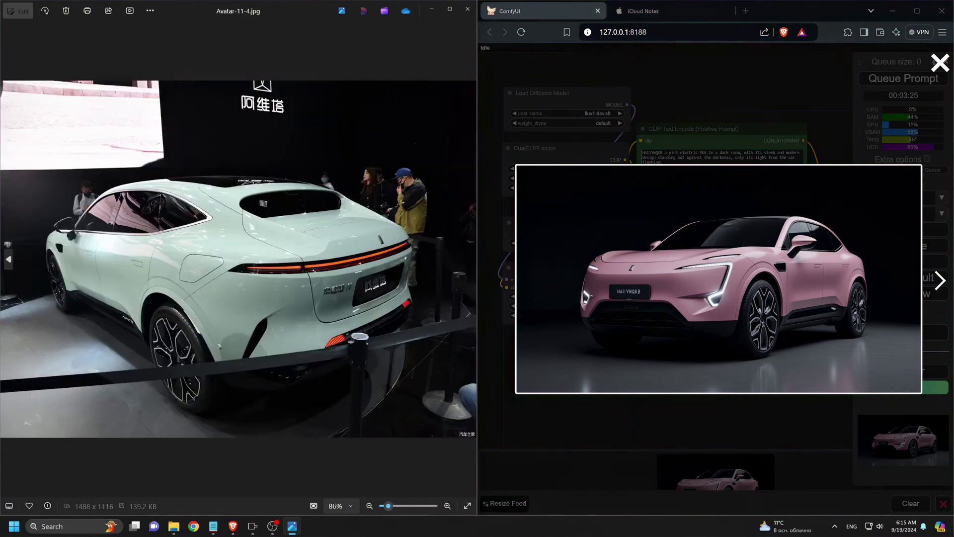
pyautogui.press('Right')
pyautogui.press('Right')
pyautogui.press('Right')
pyautogui.press('Right')
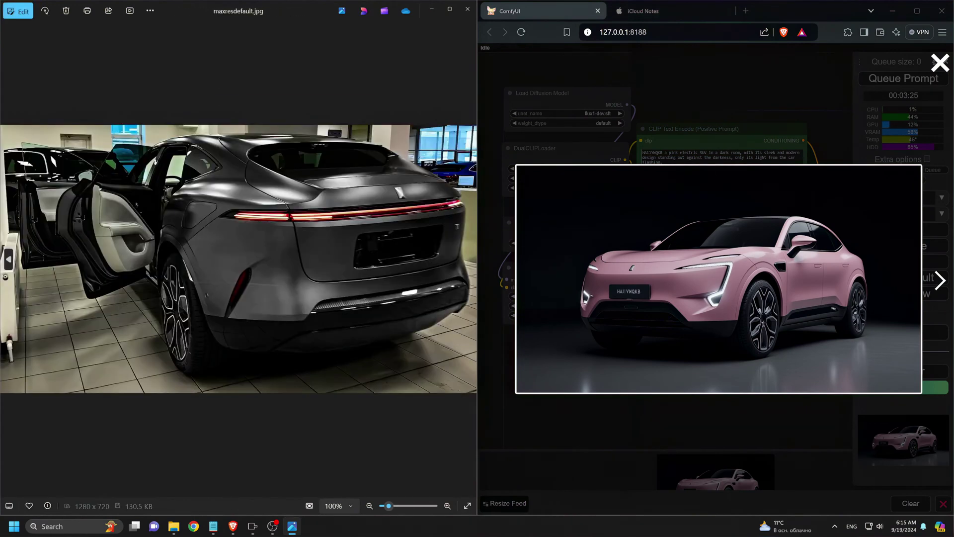
pyautogui.press('Right')
pyautogui.press('Right')
pyautogui.press('Right')
pyautogui.press('Right')
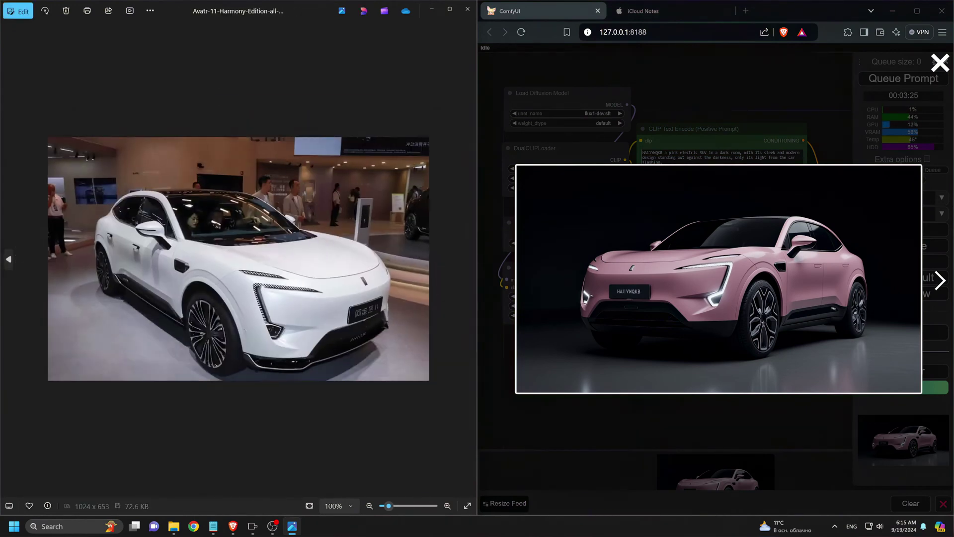
pyautogui.press('Right')
pyautogui.press('Right')
pyautogui.press('Right')
pyautogui.press('Right')
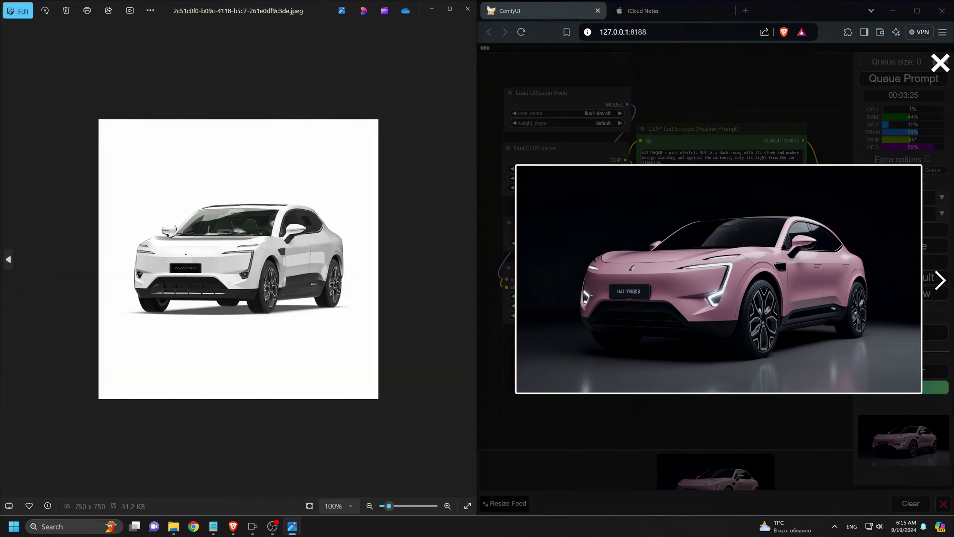
pyautogui.press('Right')
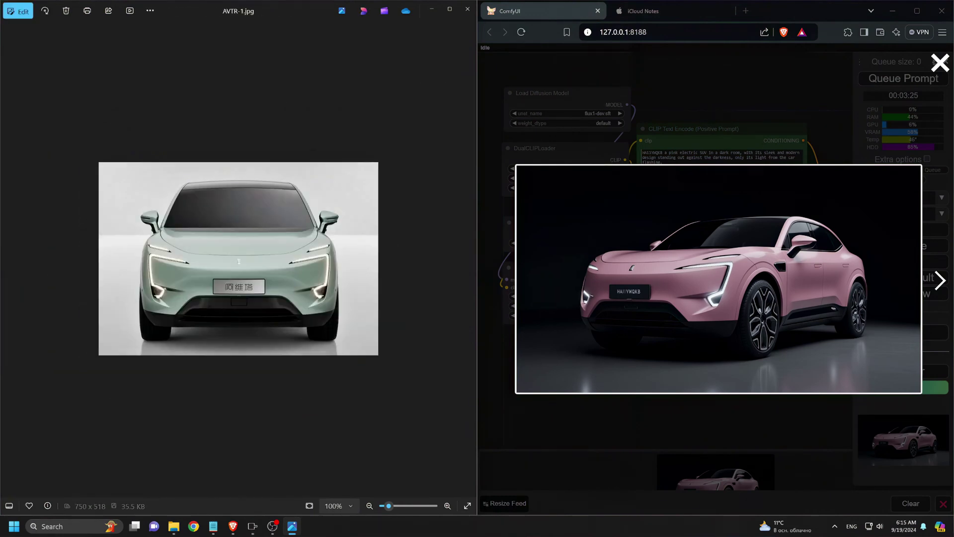
# Step through the generated pink SUV images in the ComfyUI lightbox
pyautogui.click(940, 281)
pyautogui.click(940, 280)
pyautogui.click(940, 281)
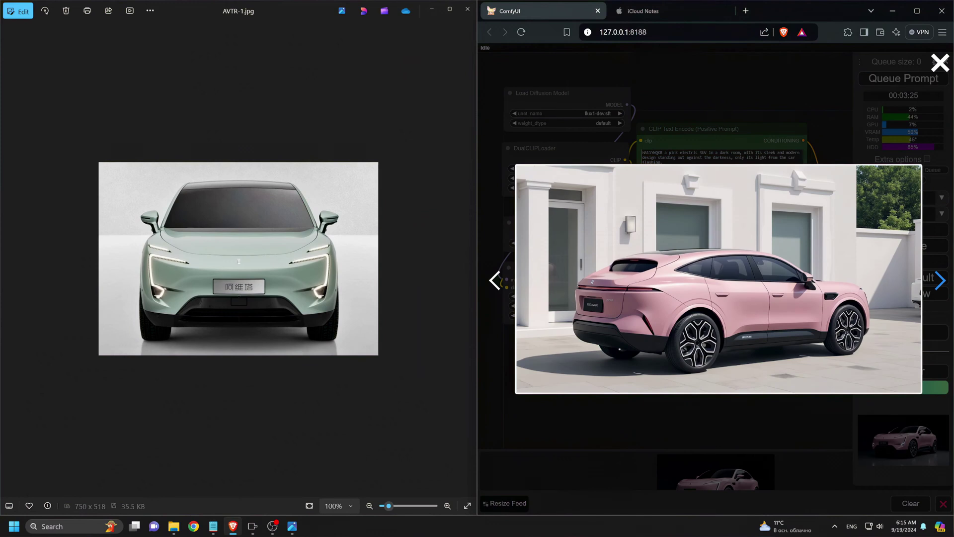
pyautogui.click(941, 281)
pyautogui.click(940, 281)
pyautogui.press('Right')
pyautogui.press('Right')
pyautogui.press('Right')
pyautogui.press('Right')
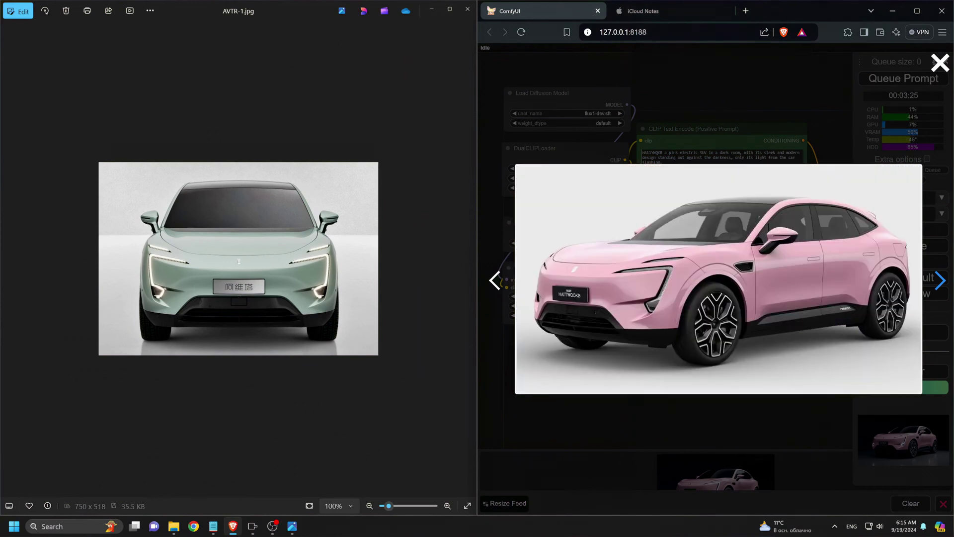
pyautogui.press('Right')
pyautogui.press('Right')
pyautogui.press('Right')
pyautogui.press('Right')
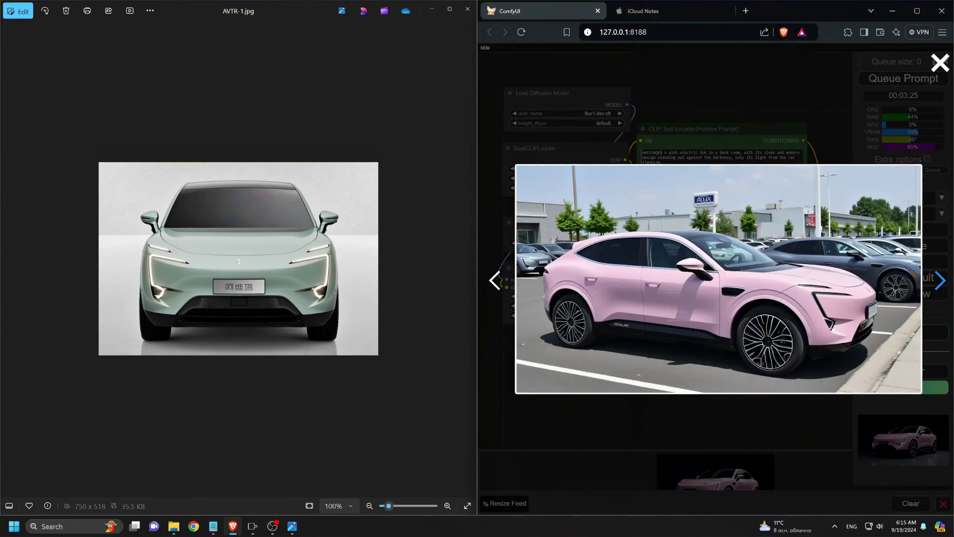
pyautogui.press('Right')
pyautogui.press('Right')
pyautogui.press('Right')
pyautogui.press('Right')
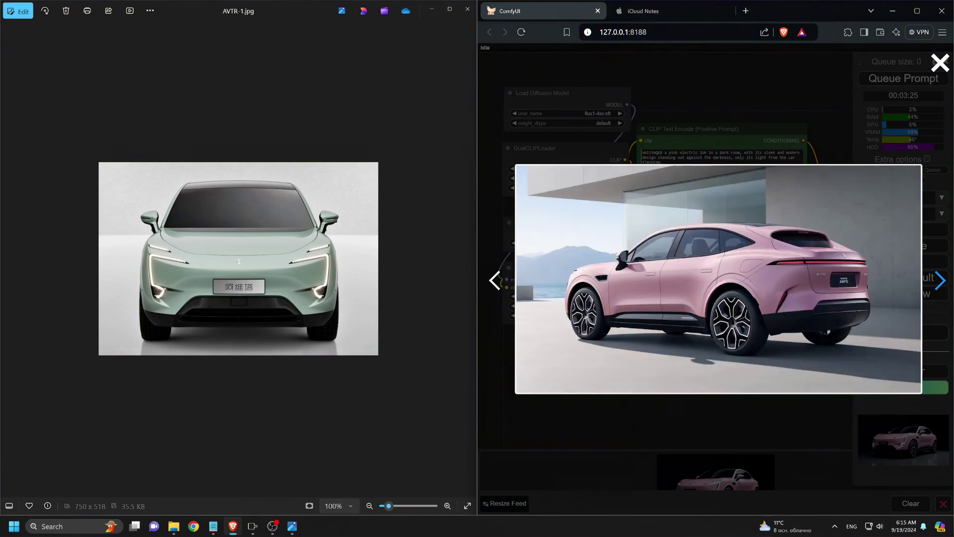
pyautogui.press('Right')
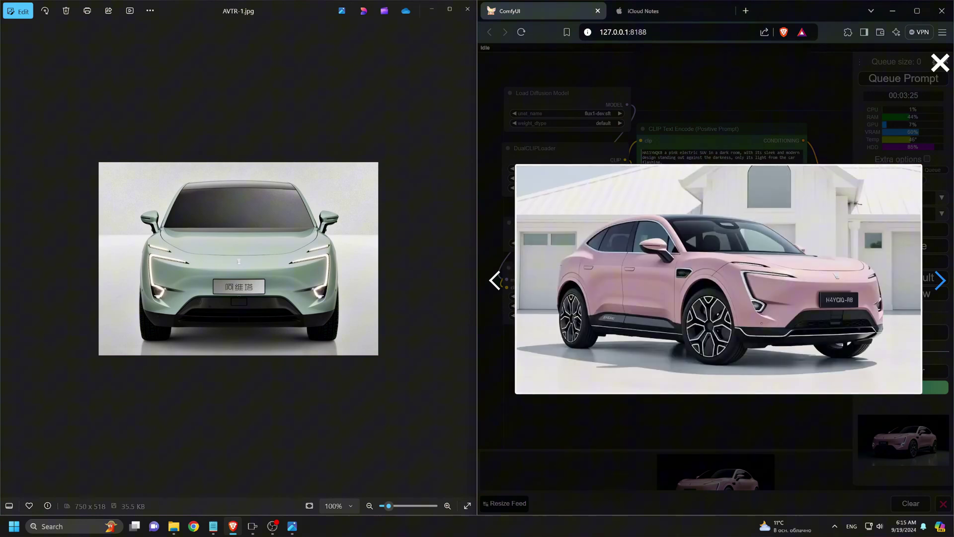
pyautogui.click(941, 281)
pyautogui.click(940, 281)
pyautogui.click(940, 281)
pyautogui.click(940, 281)
pyautogui.click(940, 281)
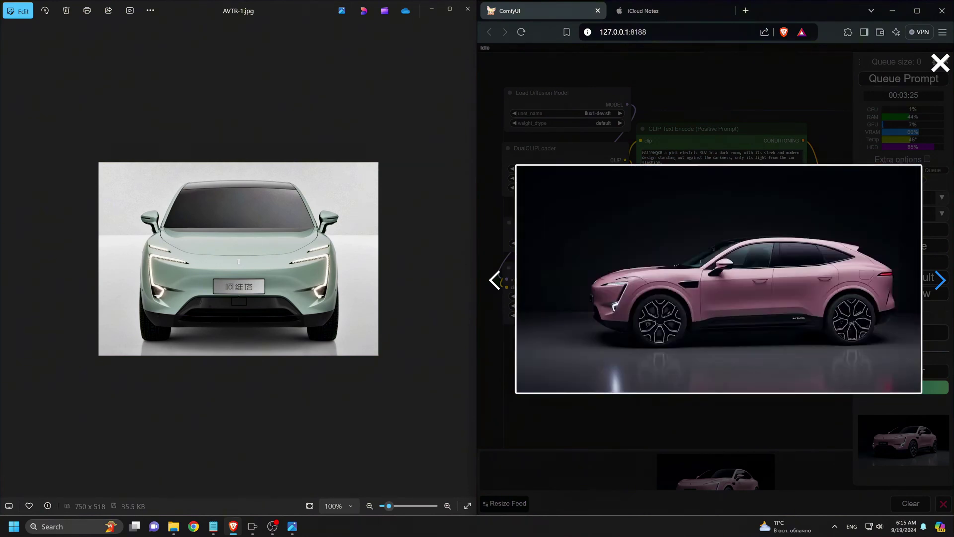
pyautogui.press('Right')
pyautogui.press('Right')
pyautogui.press('Right')
# Close the preview and inspect the lora_name_3 and seam_fix_mode options in the upscale workflow
pyautogui.press('Escape')
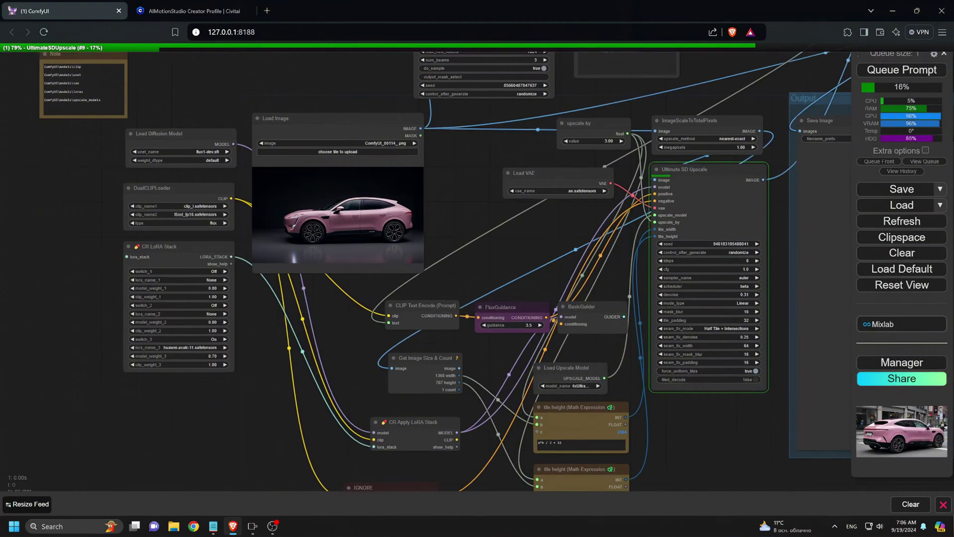
pyautogui.scroll(-10, 275, 317)
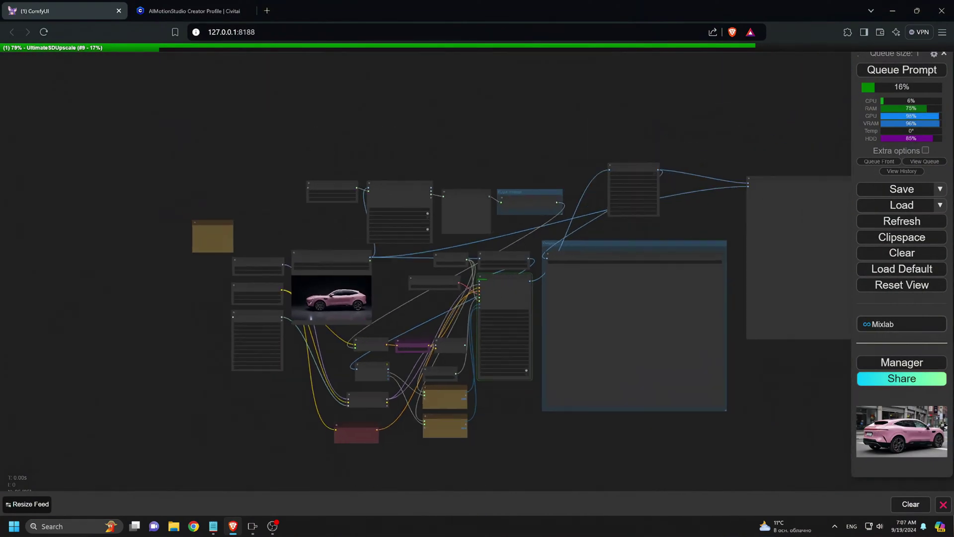
pyautogui.scroll(12, 273, 301)
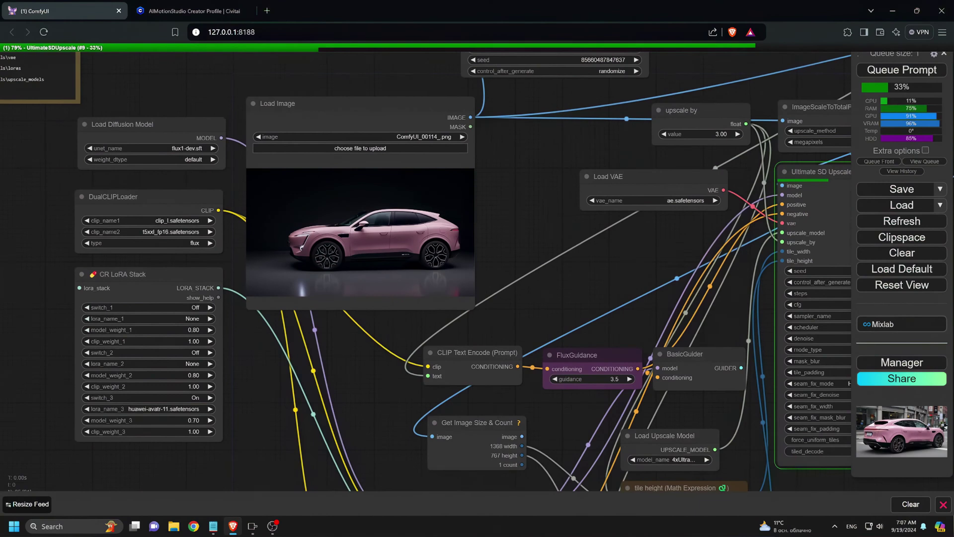
pyautogui.scroll(4, 144, 457)
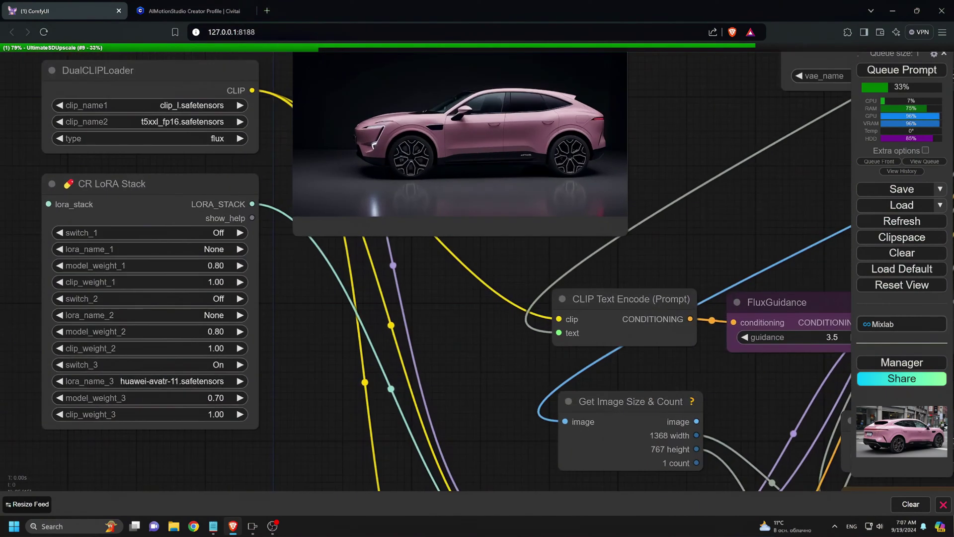
pyautogui.click(180, 381)
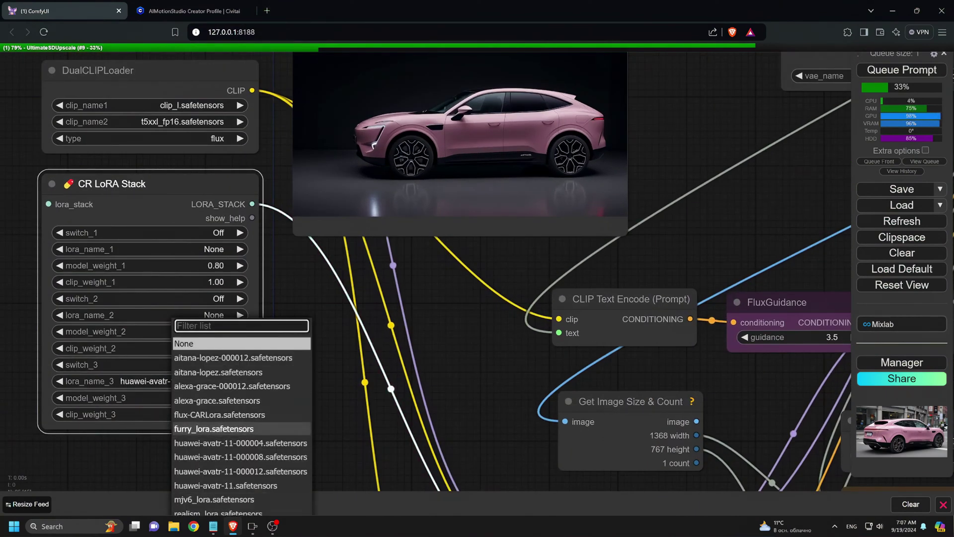
pyautogui.scroll(-6, 127, 345)
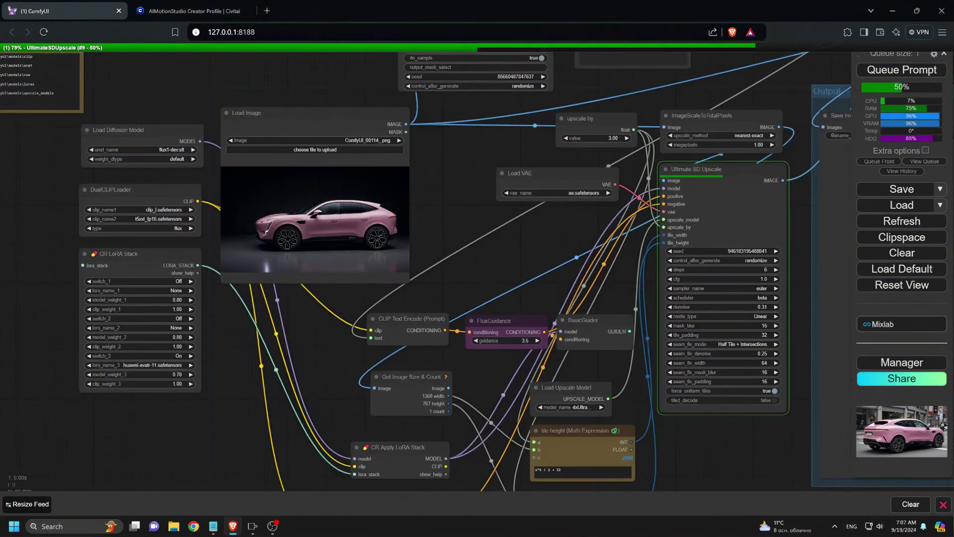
pyautogui.click(711, 344)
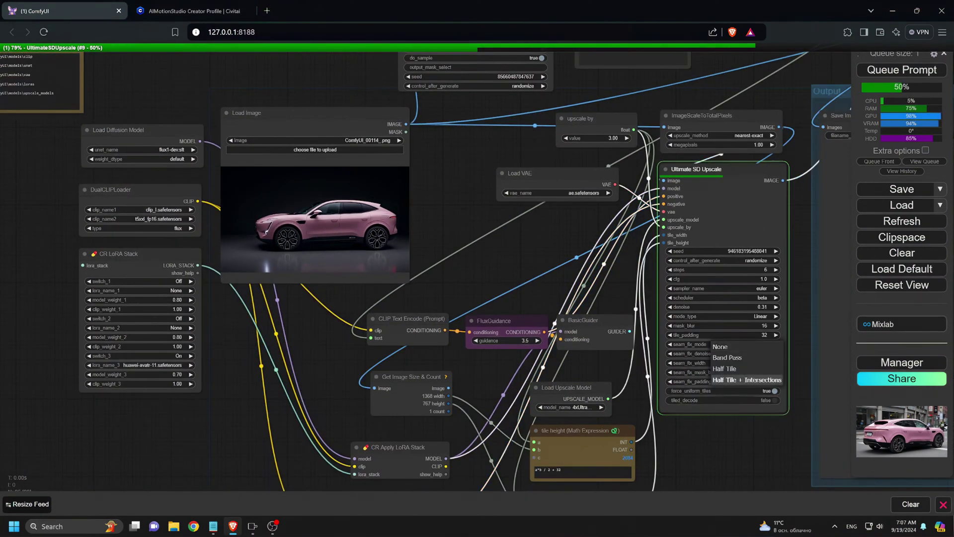
# Survey the rest of the upscale graph while it runs, then select the Civitai page address
pyautogui.moveTo(726, 475); pyautogui.dragTo(769, 404)
pyautogui.scroll(-2, 770, 405)
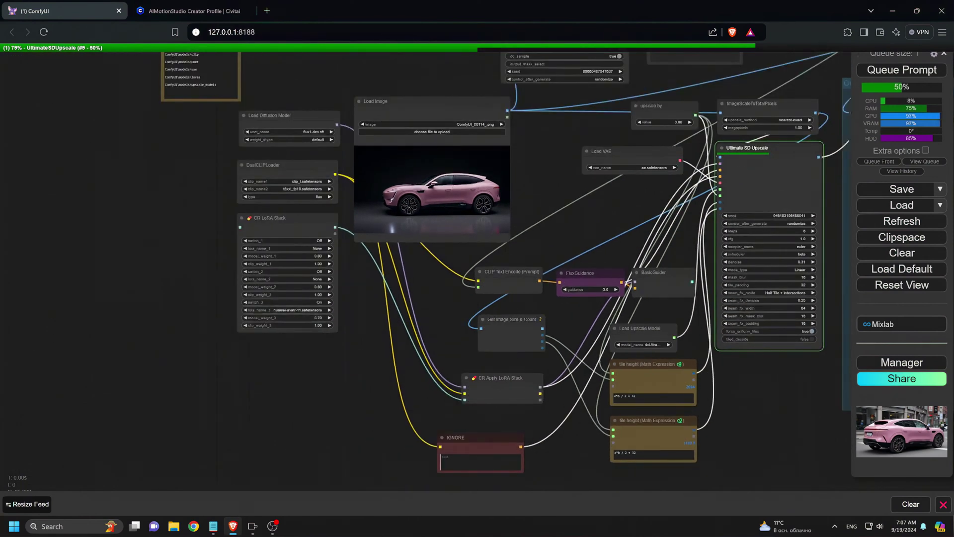
pyautogui.scroll(3, 347, 218)
pyautogui.moveTo(347, 219); pyautogui.dragTo(301, 299)
pyautogui.moveTo(566, 220); pyautogui.dragTo(350, 248)
pyautogui.scroll(-8, 532, 237)
pyautogui.scroll(-3, 357, 269)
pyautogui.click(194, 11)
pyautogui.moveTo(232, 32); pyautogui.dragTo(340, 32)
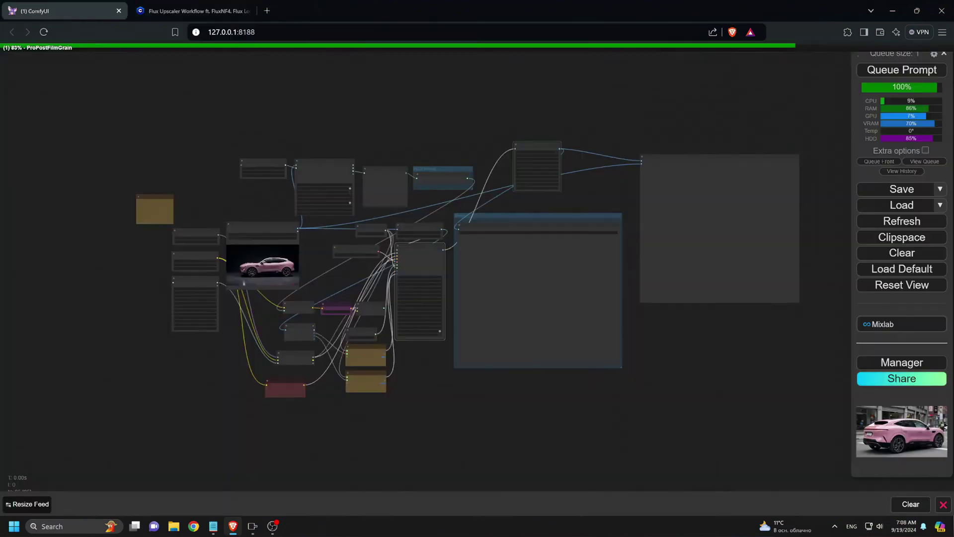
# Zoom into the Image Compare node to check the sharpened result, then pan back to the graph
pyautogui.scroll(5, 547, 248)
pyautogui.moveTo(547, 407); pyautogui.dragTo(547, 408)
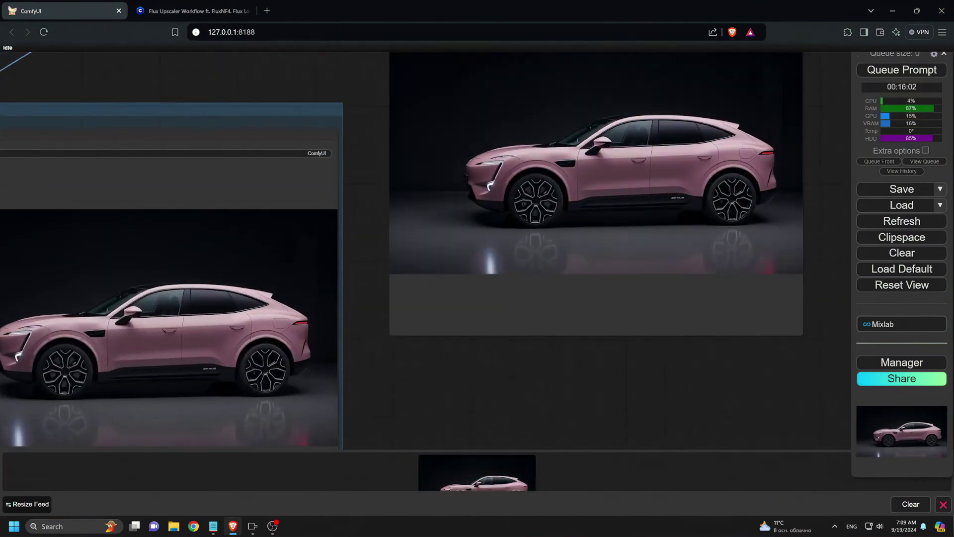
pyautogui.scroll(4, 327, 249)
pyautogui.scroll(-3, 189, 249)
pyautogui.scroll(9, 467, 249)
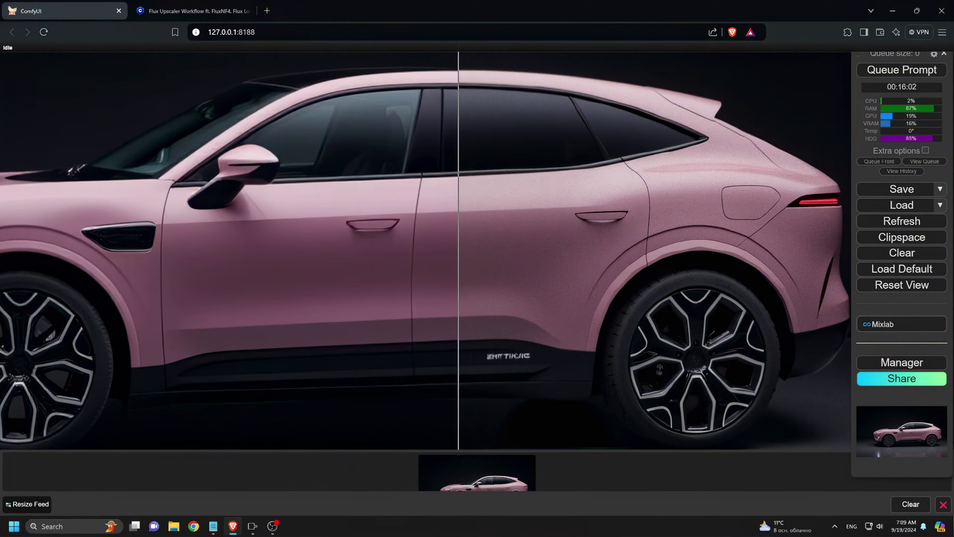
pyautogui.scroll(-4, 469, 249)
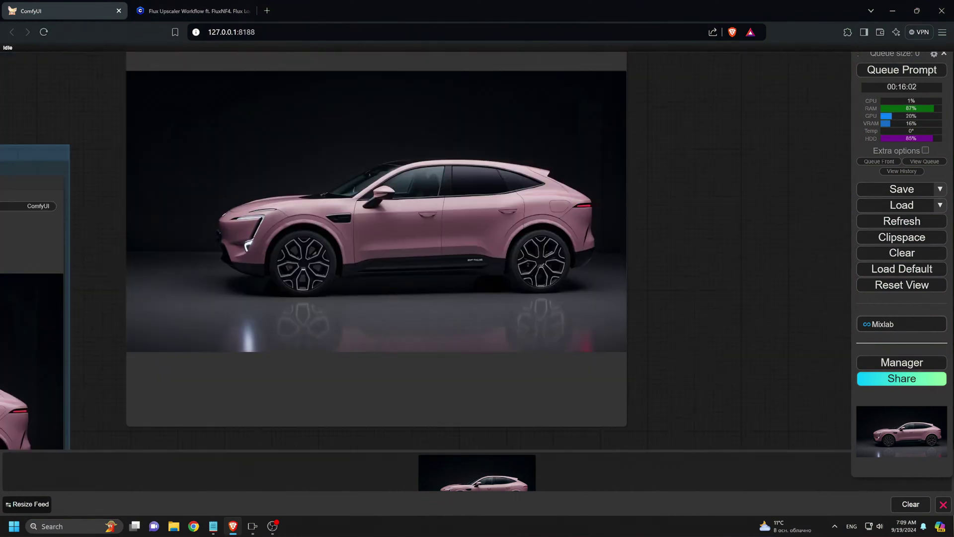
pyautogui.scroll(6, 156, 248)
pyautogui.scroll(-12, 123, 174)
pyautogui.moveTo(99, 233); pyautogui.dragTo(511, 200)
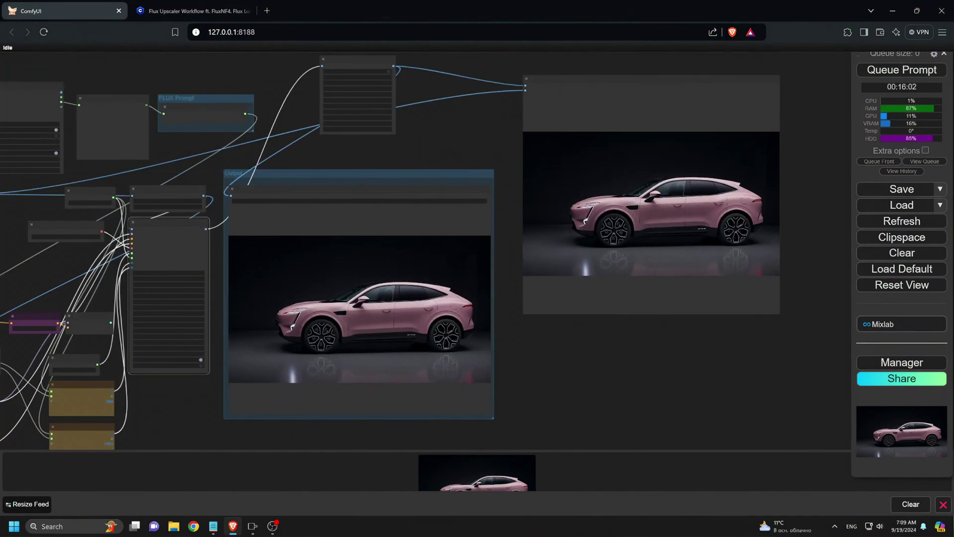
pyautogui.scroll(7, 278, 220)
pyautogui.scroll(-5, 300, 216)
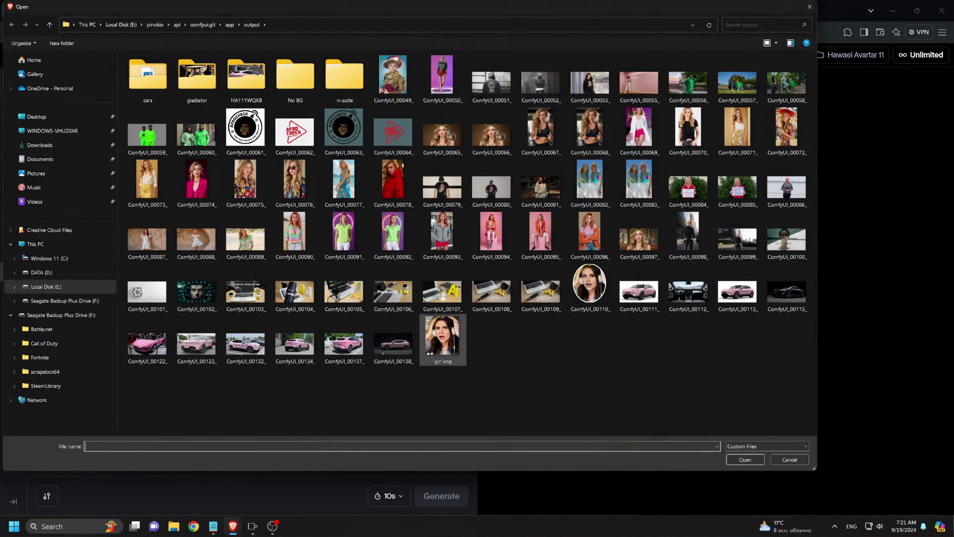
# Load ComfyUI_00138_.png as the starting frame for the Gen-3 Alpha video
pyautogui.doubleClick(394, 339)
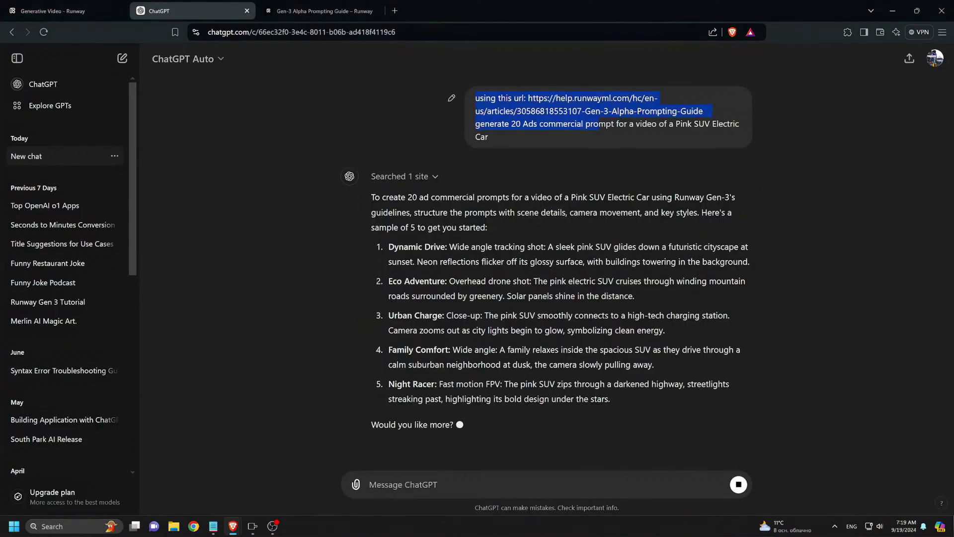
# Reply 'Yes' in ChatGPT to ask for more pink SUV ad prompts
pyautogui.write('Yes')
pyautogui.press('Return')
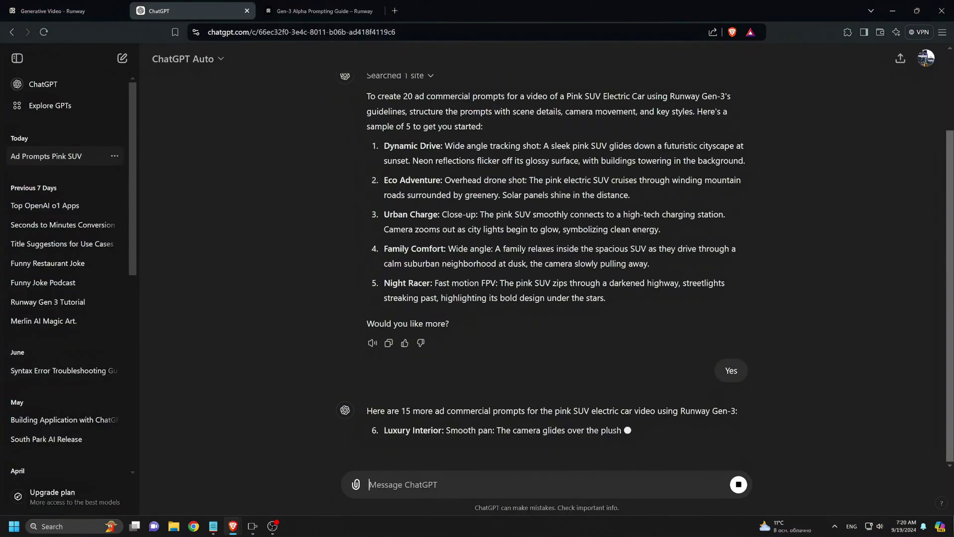
pyautogui.scroll(3, 547, 248)
# Look over the Gen-3 Alpha prompting guide page and select its web address
pyautogui.click(324, 11)
pyautogui.scroll(4, 472, 273)
pyautogui.moveTo(313, 274)
pyautogui.mouseDown()
pyautogui.moveTo(635, 274)
pyautogui.moveTo(313, 274)
pyautogui.mouseUp()
pyautogui.scroll(-20, 473, 298)
pyautogui.click(352, 33)
pyautogui.scroll(-20, 472, 298)
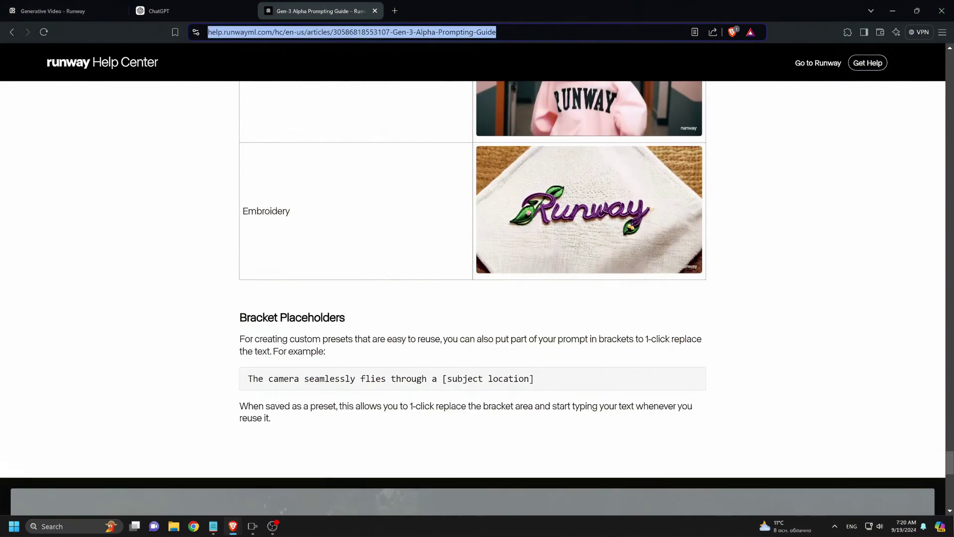
# Back in ChatGPT, select the Dynamic Drive prompt text for copying
pyautogui.click(159, 11)
pyautogui.moveTo(532, 124); pyautogui.dragTo(735, 130)
pyautogui.scroll(-13, 547, 273)
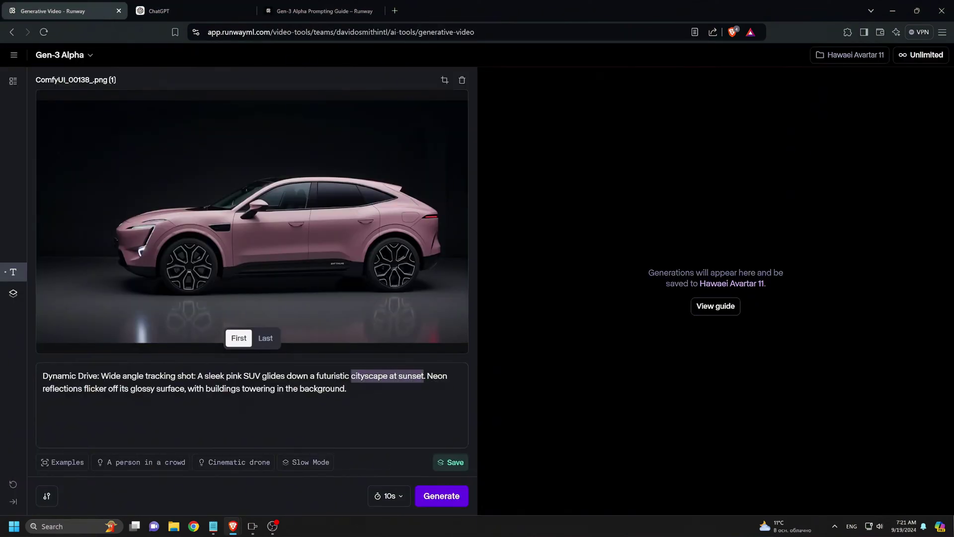
# Change the scene to a Carpark, delete the towering-buildings phrase, and generate the clip
pyautogui.write('Carpark')
pyautogui.moveTo(144, 388); pyautogui.dragTo(302, 389)
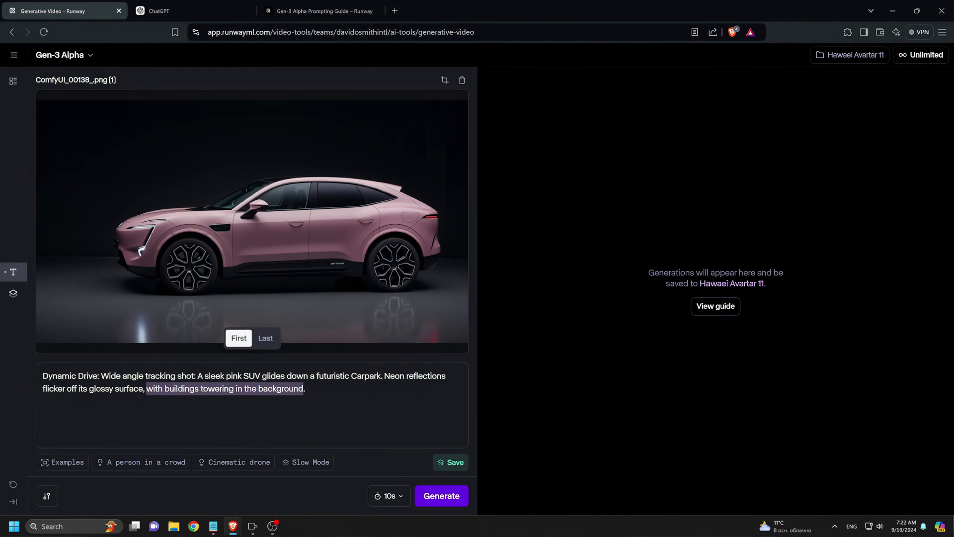
pyautogui.press('BackSpace')
pyautogui.click(441, 495)
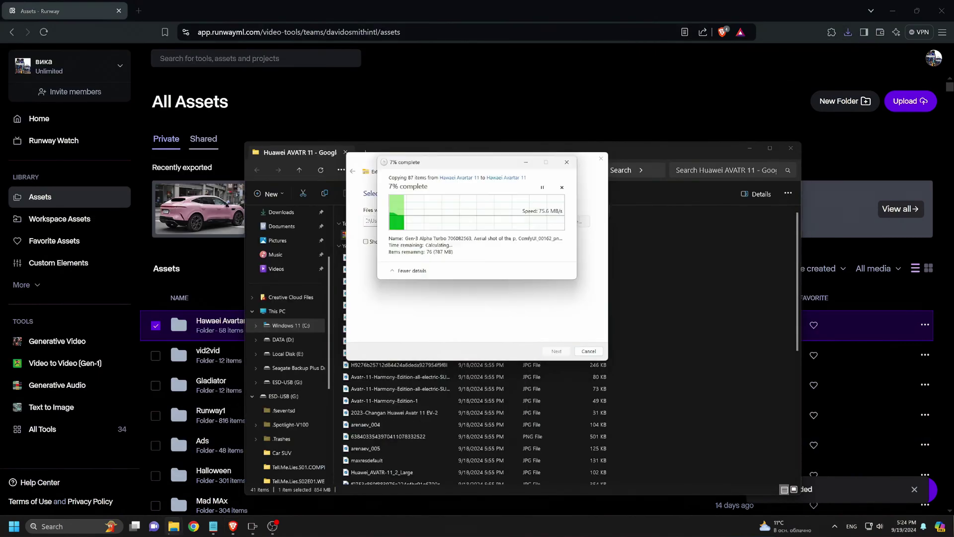
# Launch Topaz Video AI and load every clip from the downloaded car clips folder
pyautogui.press('super')
pyautogui.write('top')
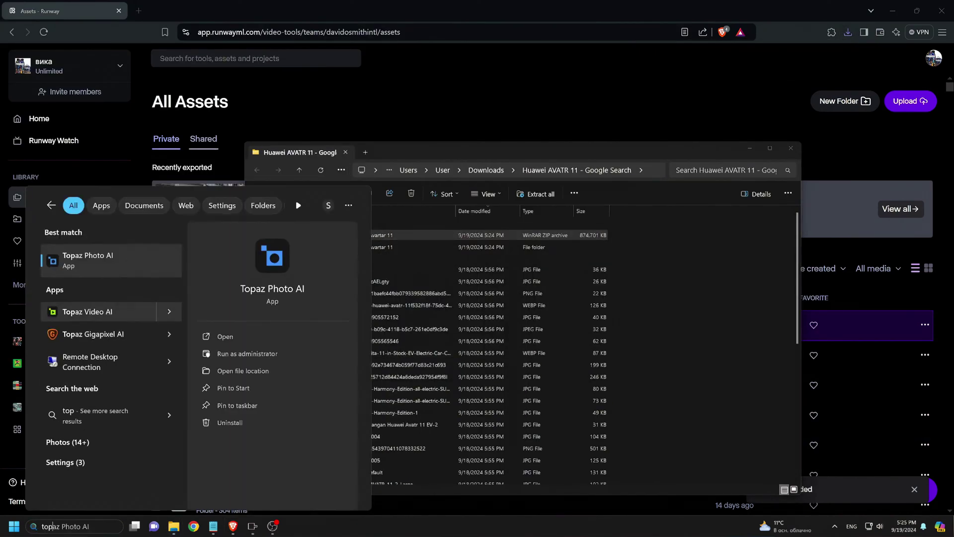
pyautogui.click(88, 311)
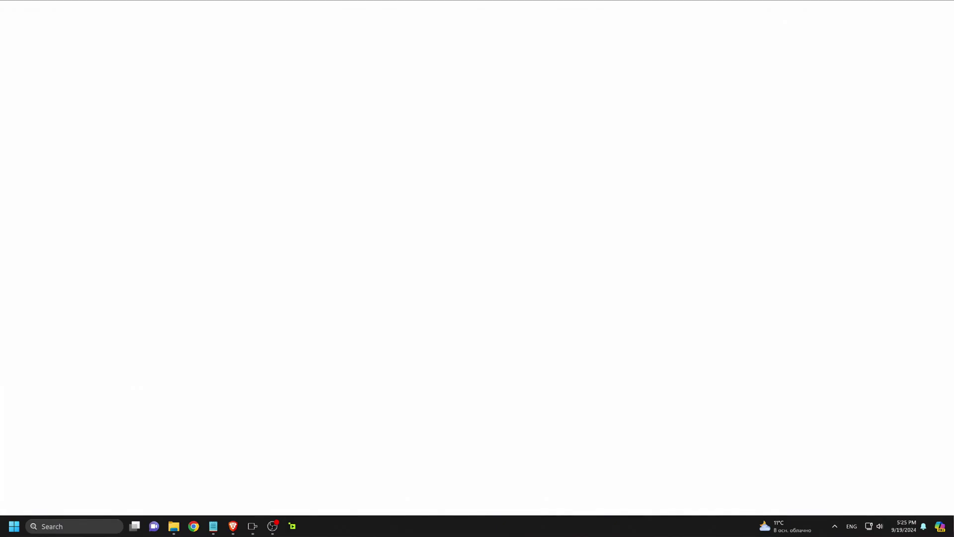
pyautogui.click(477, 309)
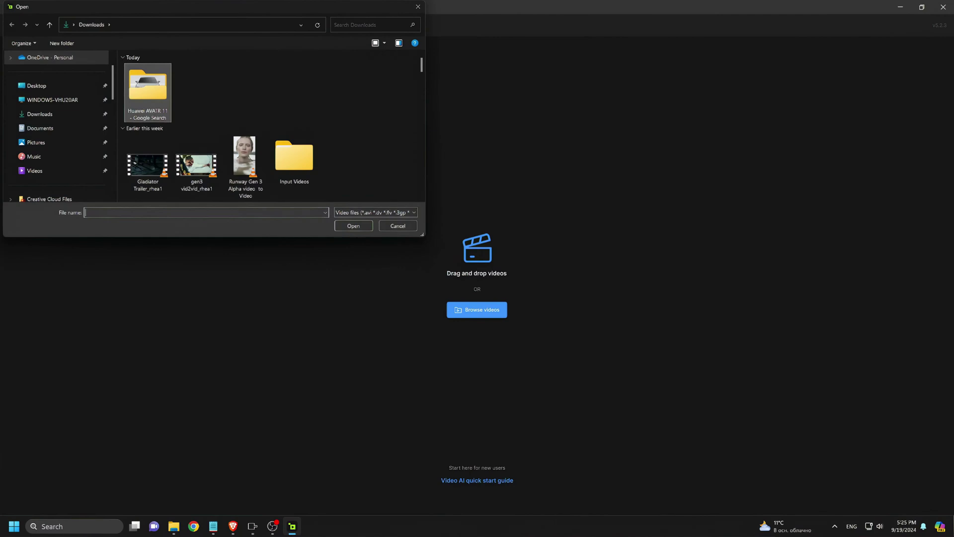
pyautogui.doubleClick(147, 93)
pyautogui.doubleClick(154, 80)
pyautogui.doubleClick(154, 80)
pyautogui.click(174, 80)
pyautogui.hotkey('ctrl', 'a')
pyautogui.click(353, 226)
pyautogui.hotkey('ctrl', 'a')
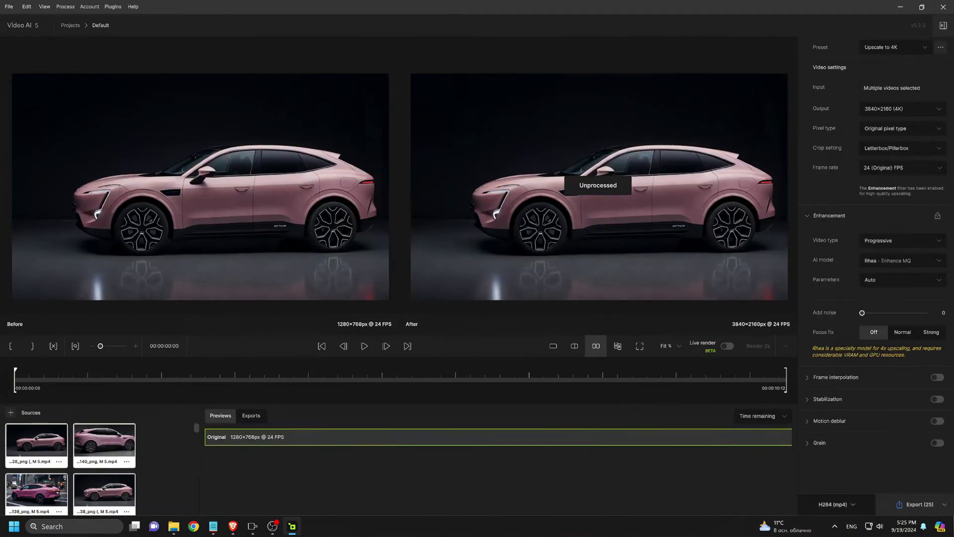
# Export all 25 clips upscaled to 4K 3840×2160
pyautogui.click(837, 505)
pyautogui.click(915, 505)
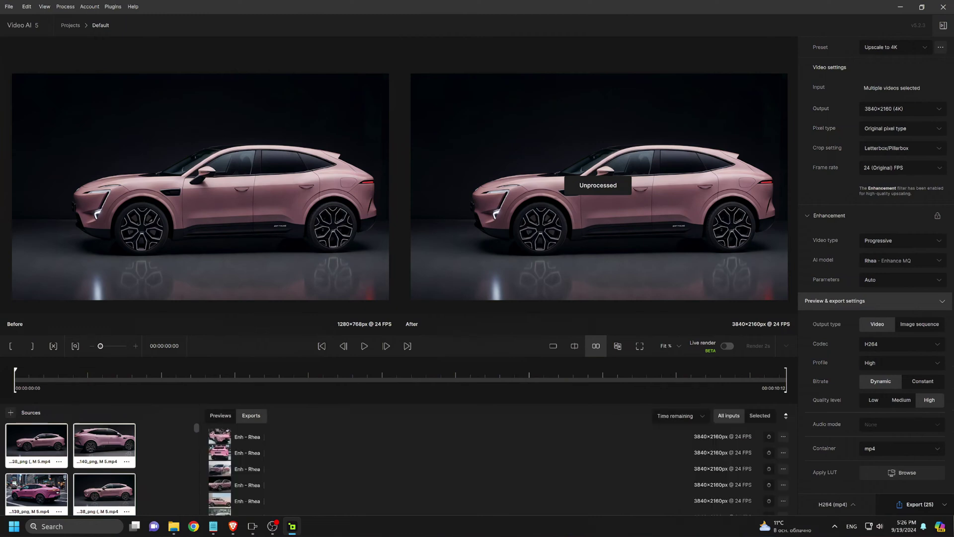
pyautogui.moveTo(796, 438); pyautogui.dragTo(795, 473)
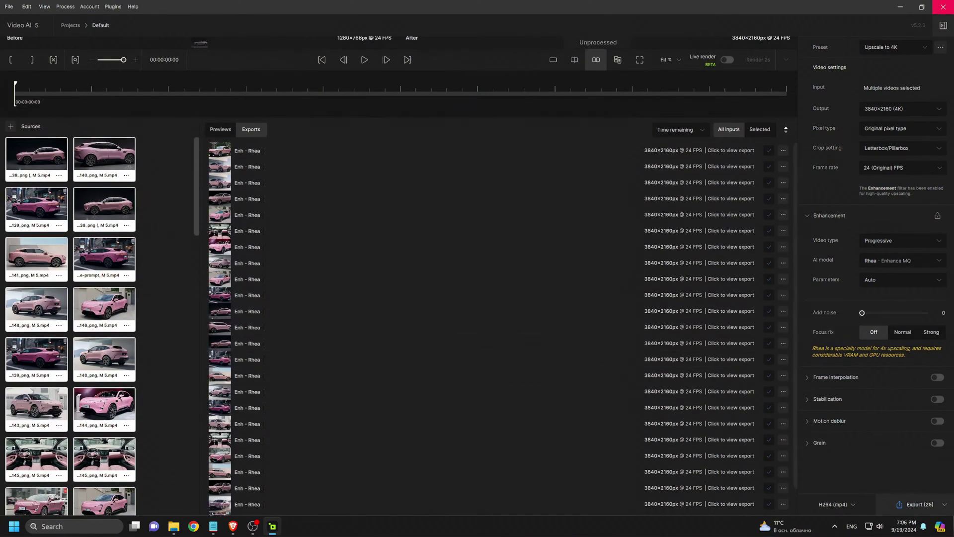
# Close Topaz and browse to Downloads > Huawei AVATR 11 - Google Search > Hawaei Avartar 11
pyautogui.hotkey('alt', 'F4')
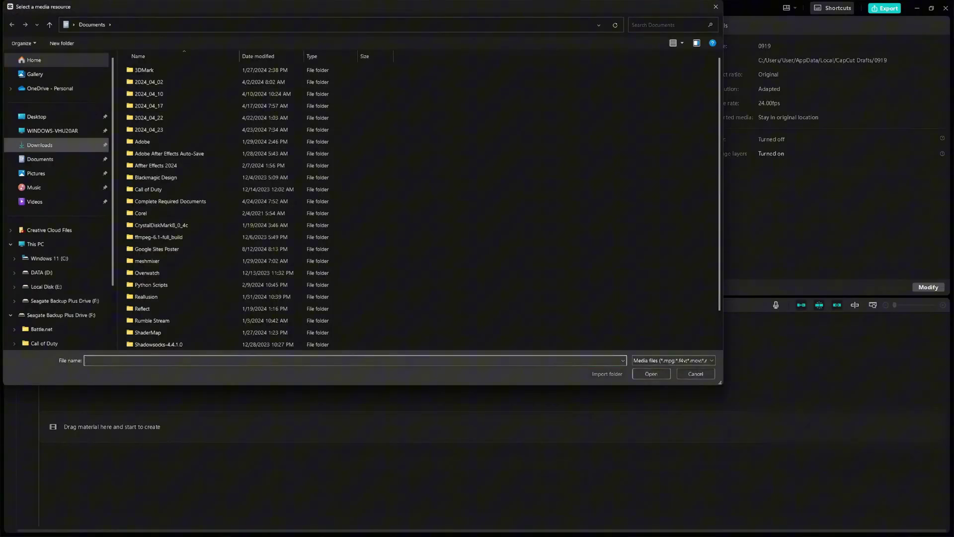
pyautogui.click(40, 145)
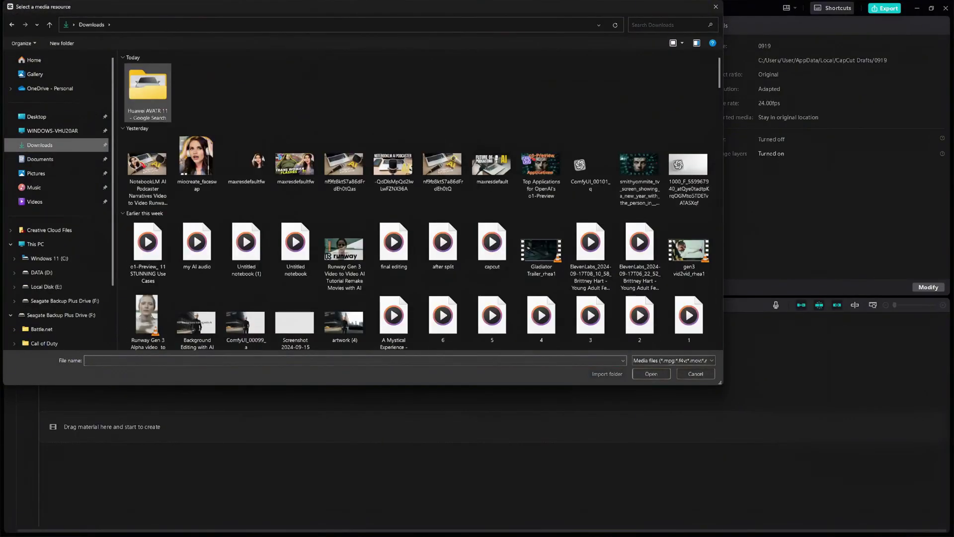
pyautogui.doubleClick(147, 92)
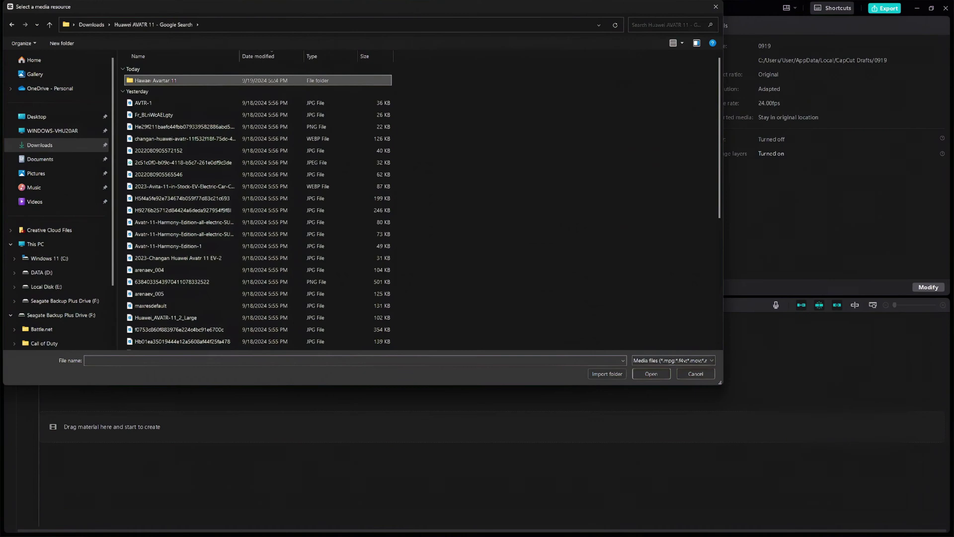
pyautogui.doubleClick(157, 80)
pyautogui.doubleClick(154, 80)
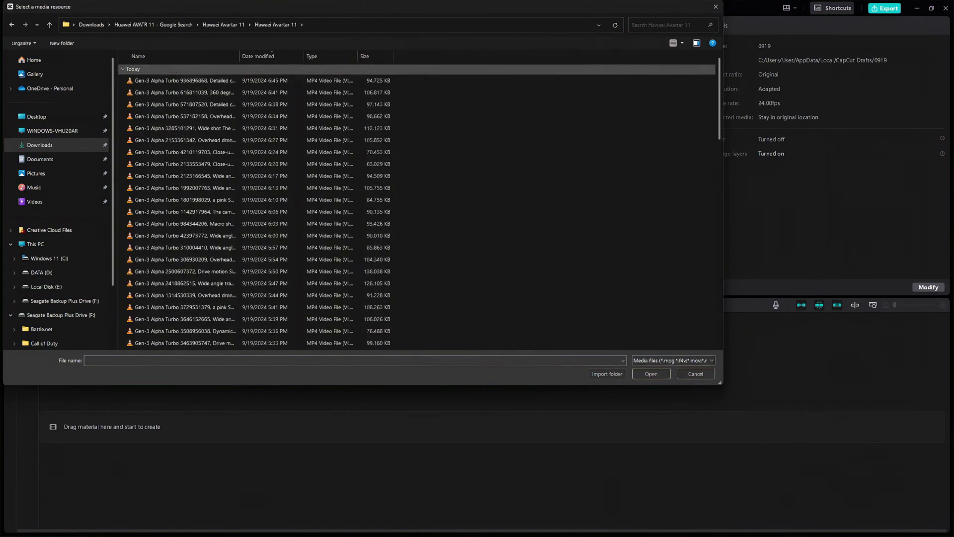
# Sort by size and import the selected Gen-3 Alpha MP4 clips into CapCut
pyautogui.click(370, 56)
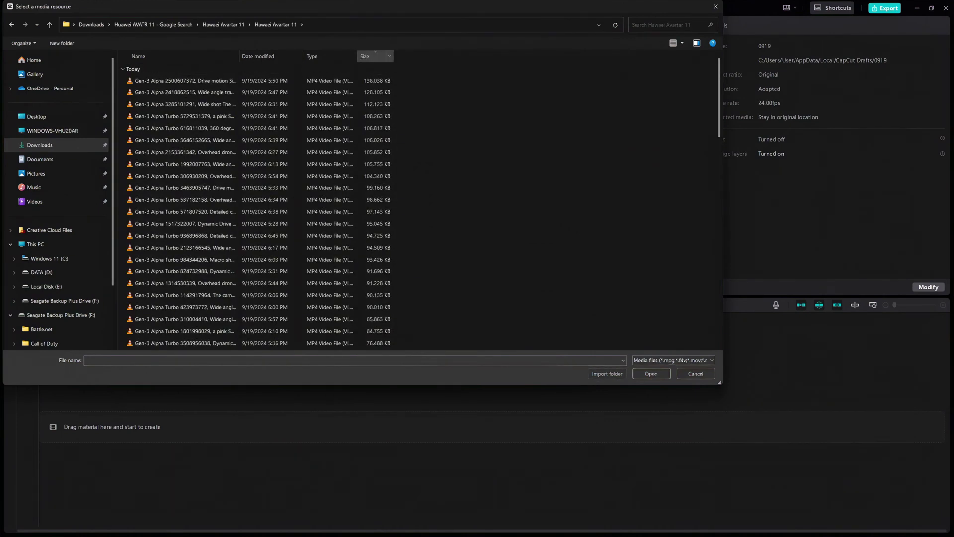
pyautogui.moveTo(402, 78); pyautogui.dragTo(293, 349)
pyautogui.click(651, 374)
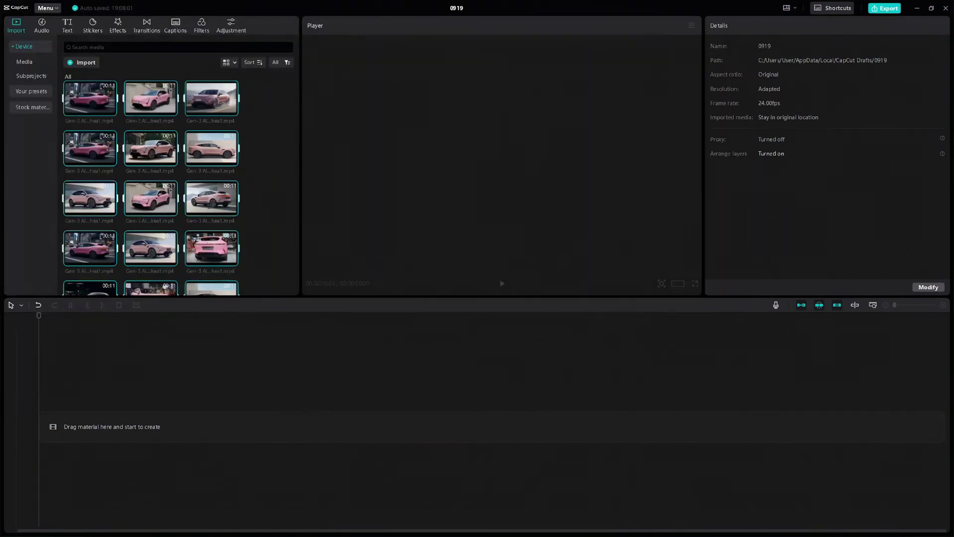
pyautogui.scroll(-5, 179, 189)
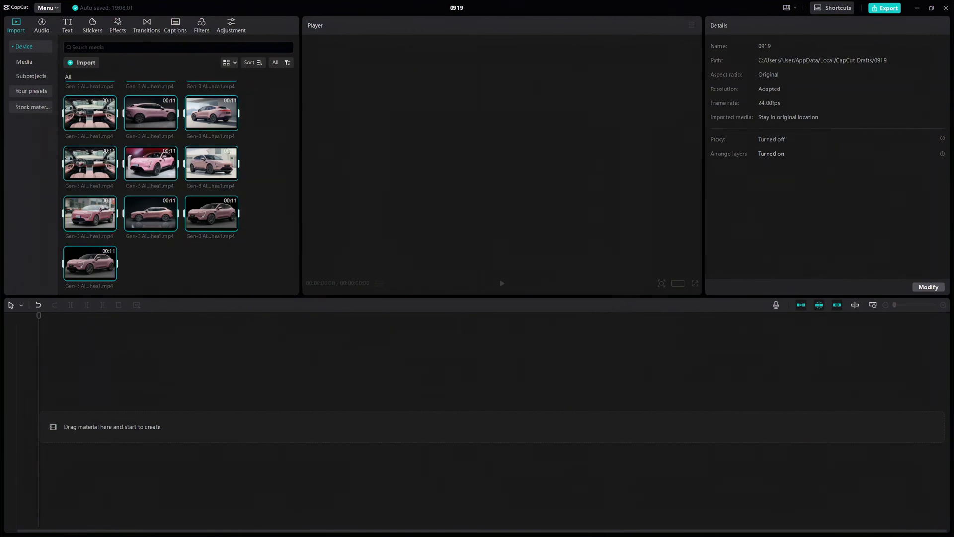
pyautogui.scroll(3, 179, 189)
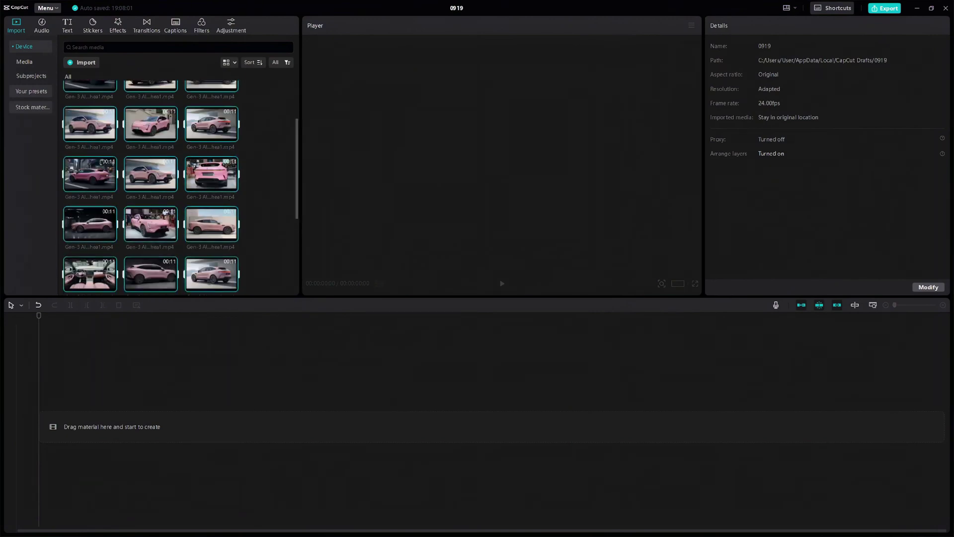
pyautogui.scroll(-3, 179, 189)
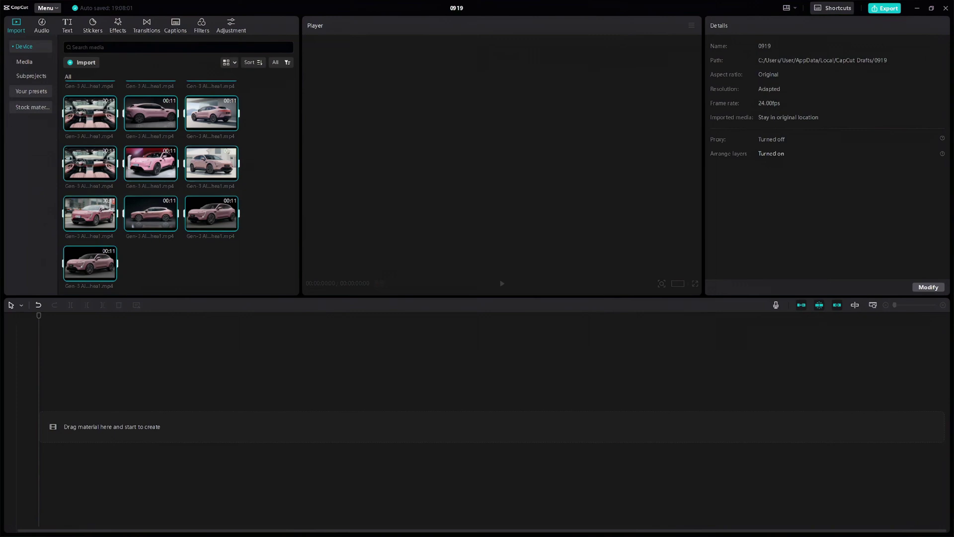
pyautogui.scroll(5, 179, 189)
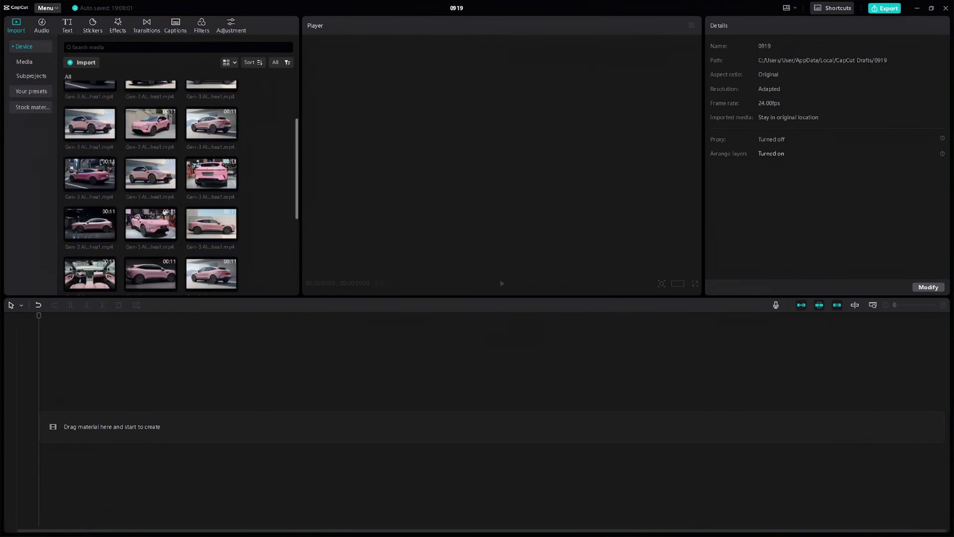